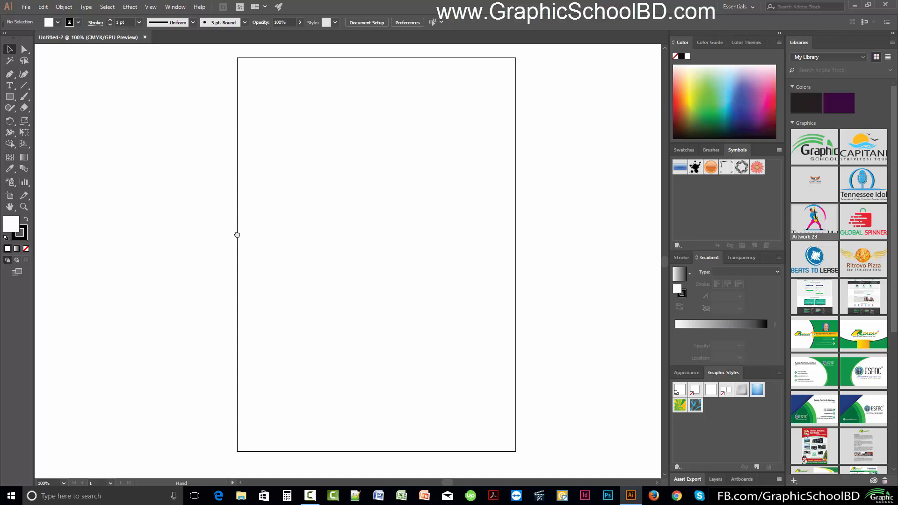
{"action": "left_click_drag", "start_coordinate": [237, 232], "coordinate": [232, 247]}
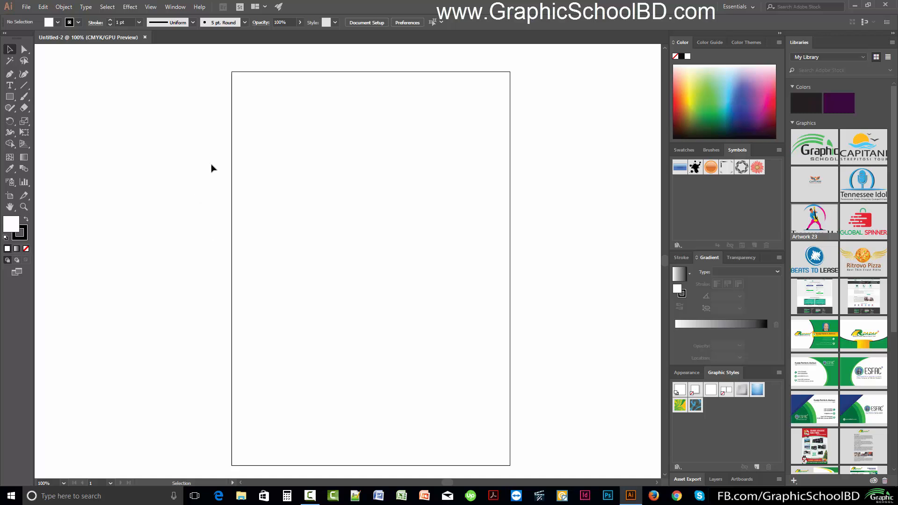
{"action": "left_click_drag", "start_coordinate": [226, 159], "coordinate": [228, 162]}
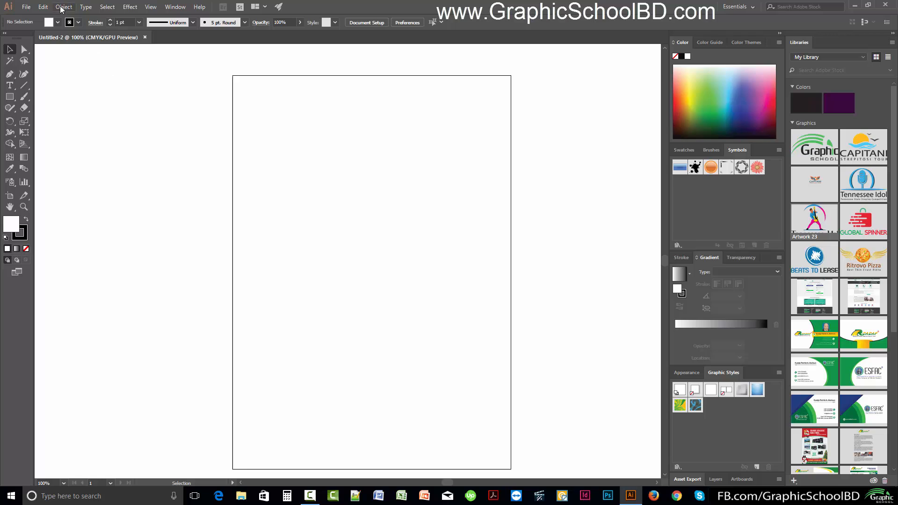
{"action": "left_click", "coordinate": [46, 7]}
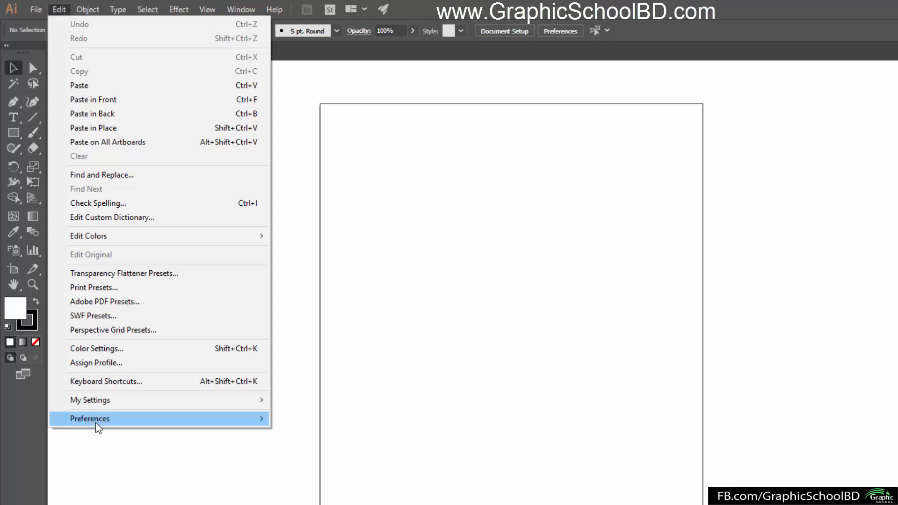
{"action": "mouse_move", "coordinate": [97, 423]}
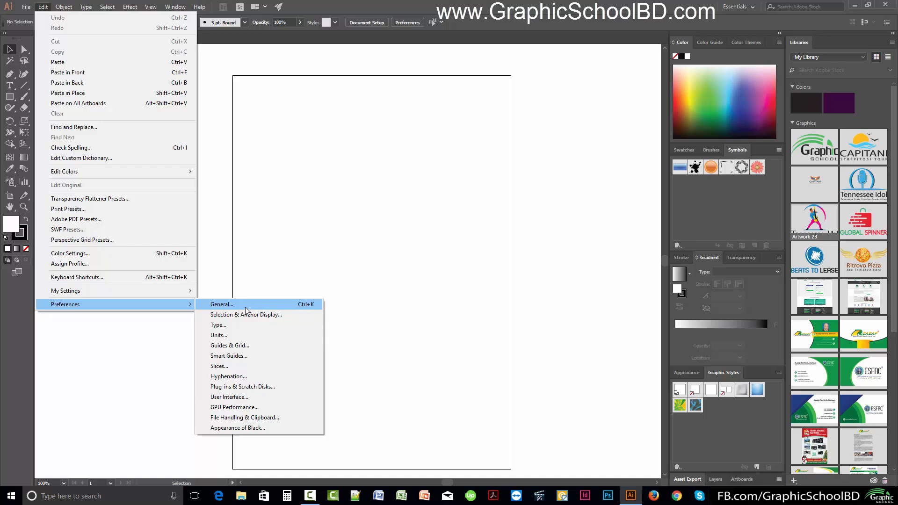
{"action": "left_click", "coordinate": [425, 253]}
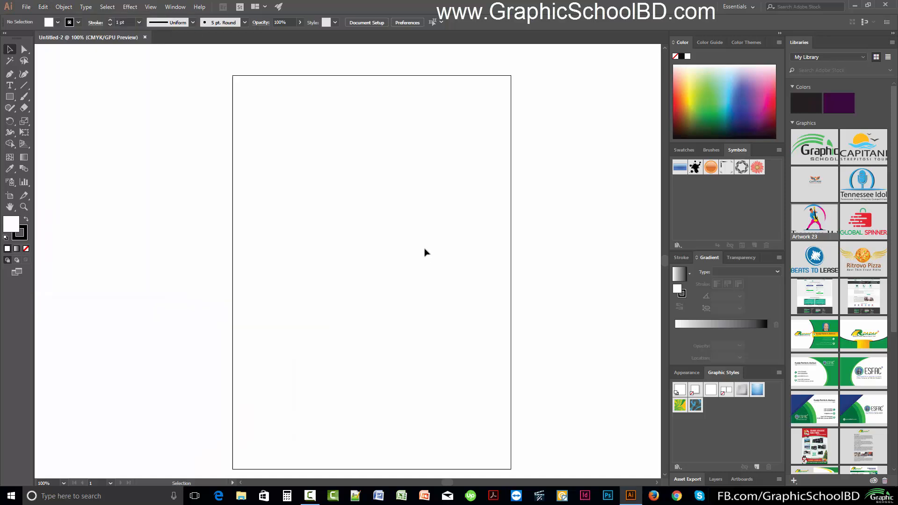
{"action": "key", "text": "ctrl+k"}
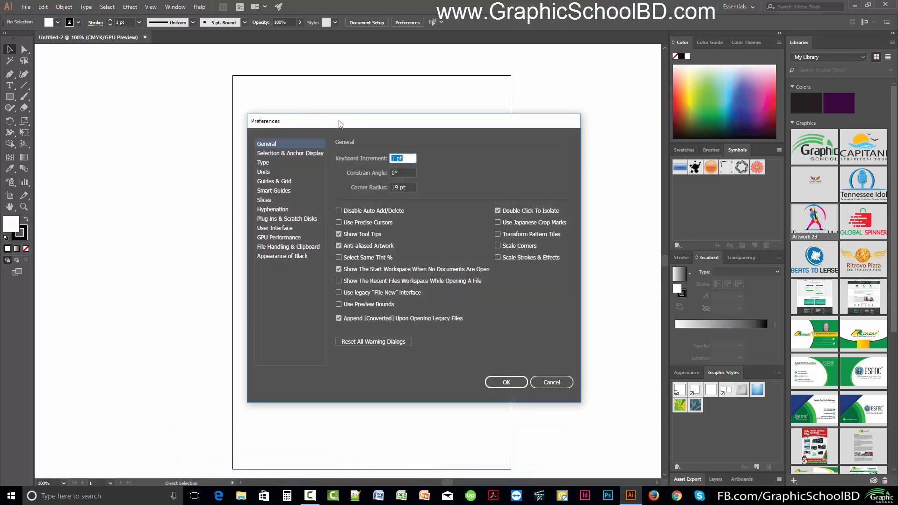
{"action": "left_click", "coordinate": [554, 387]}
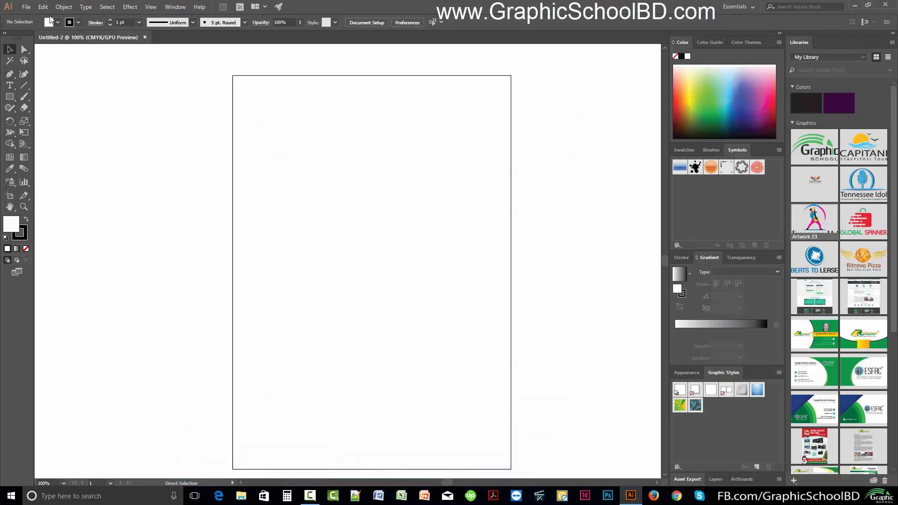
- Set the keyboard increment to 1 pt in the general preferences and apply it
{"action": "left_click", "coordinate": [44, 7]}
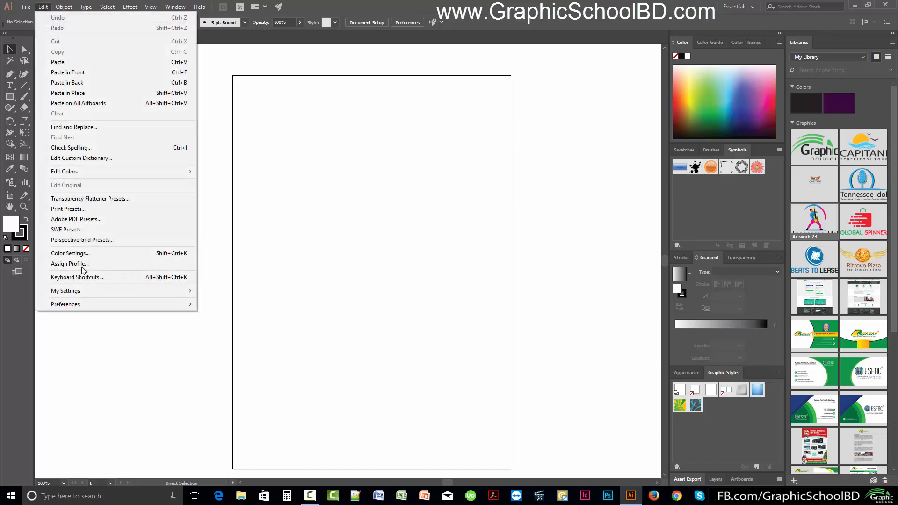
{"action": "mouse_move", "coordinate": [86, 305]}
{"action": "left_click", "coordinate": [229, 305]}
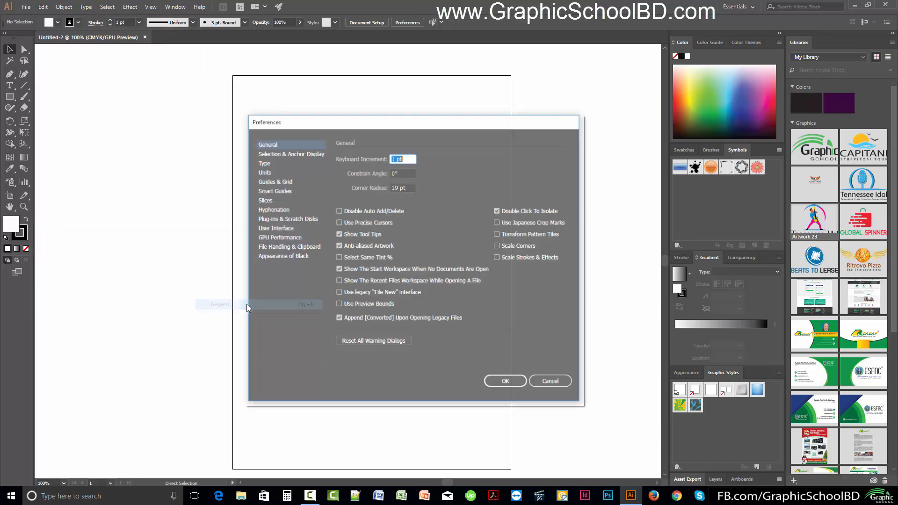
{"action": "left_click_drag", "start_coordinate": [395, 126], "coordinate": [385, 126]}
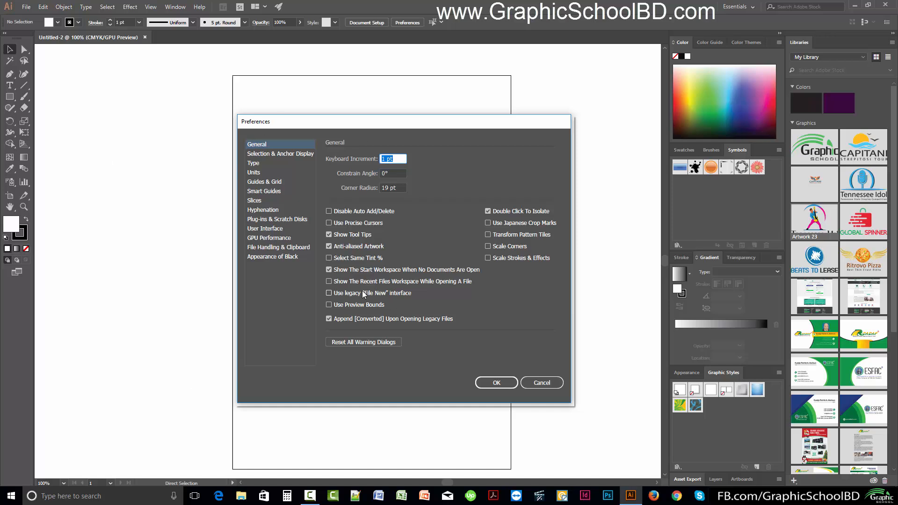
{"action": "left_click_drag", "start_coordinate": [422, 126], "coordinate": [406, 125]}
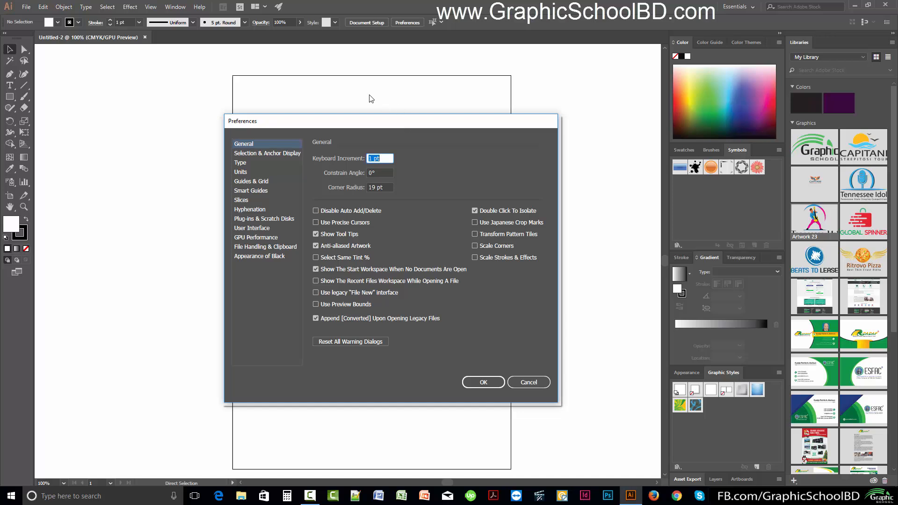
{"action": "key", "text": "BackSpace"}
{"action": "type", "text": "1"}
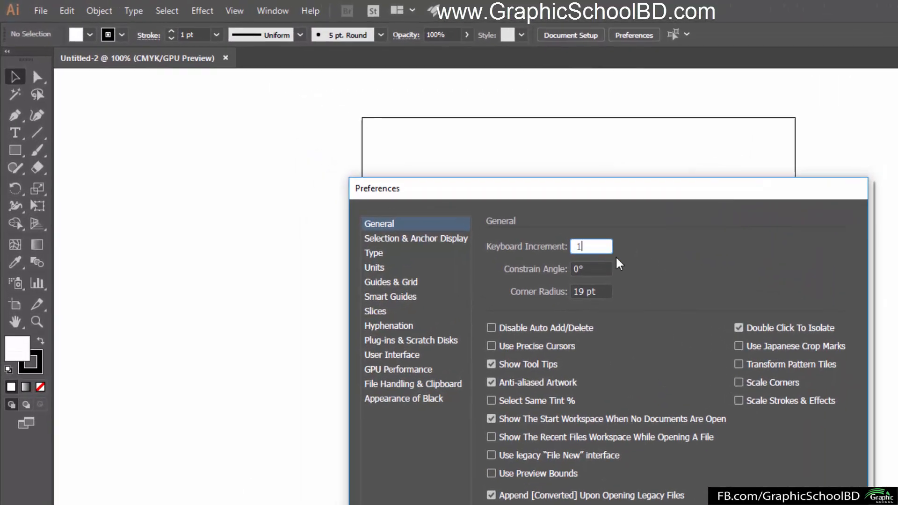
{"action": "left_click", "coordinate": [587, 269]}
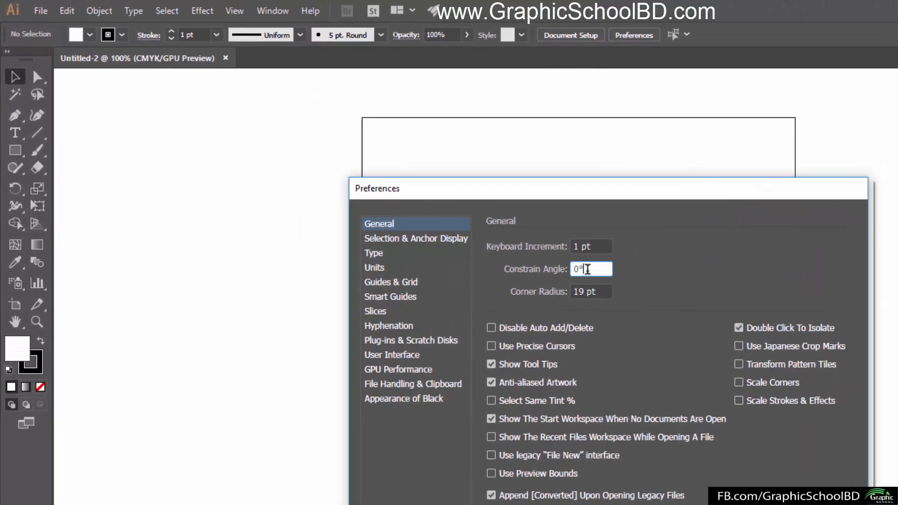
{"action": "left_click", "coordinate": [603, 247]}
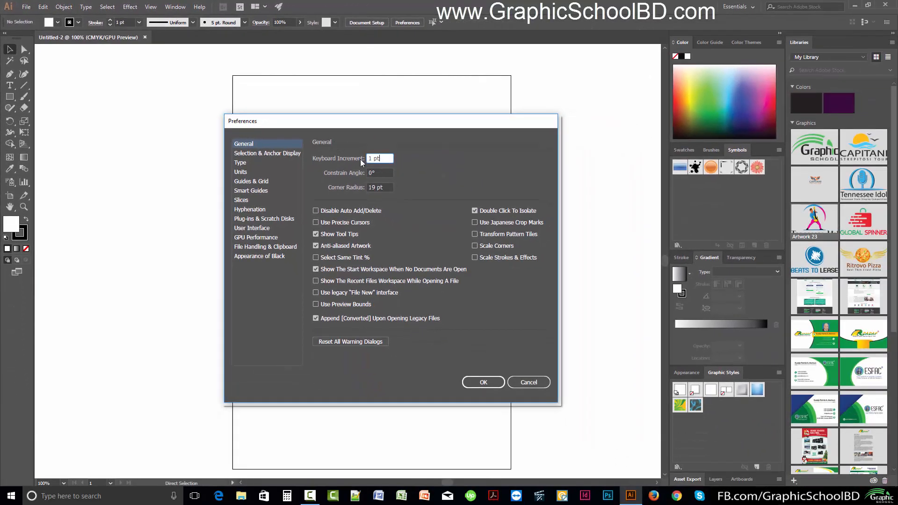
{"action": "left_click_drag", "start_coordinate": [382, 157], "coordinate": [369, 158]}
{"action": "left_click", "coordinate": [496, 382]}
- Draw a rectangle about 170 × 107 pt in the artboard's upper-left area and fill it with red
{"action": "left_click", "coordinate": [9, 96]}
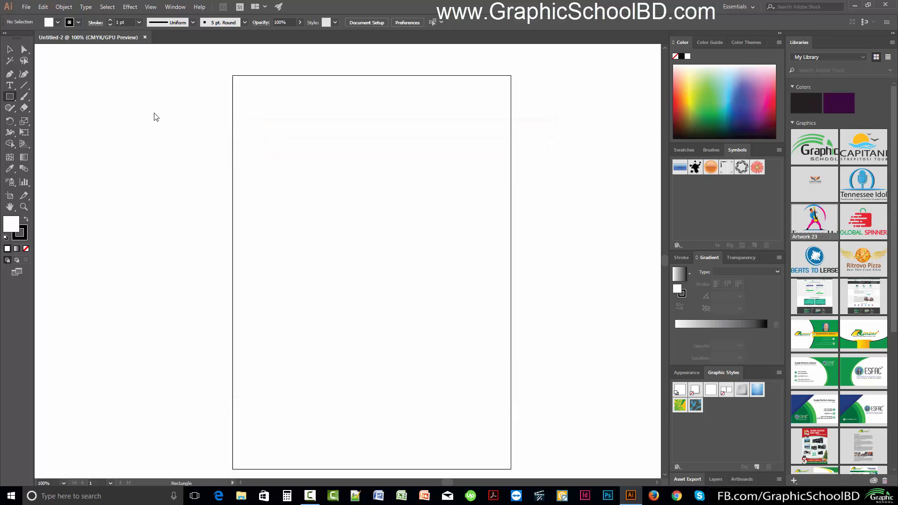
{"action": "left_click_drag", "start_coordinate": [276, 186], "coordinate": [356, 235]}
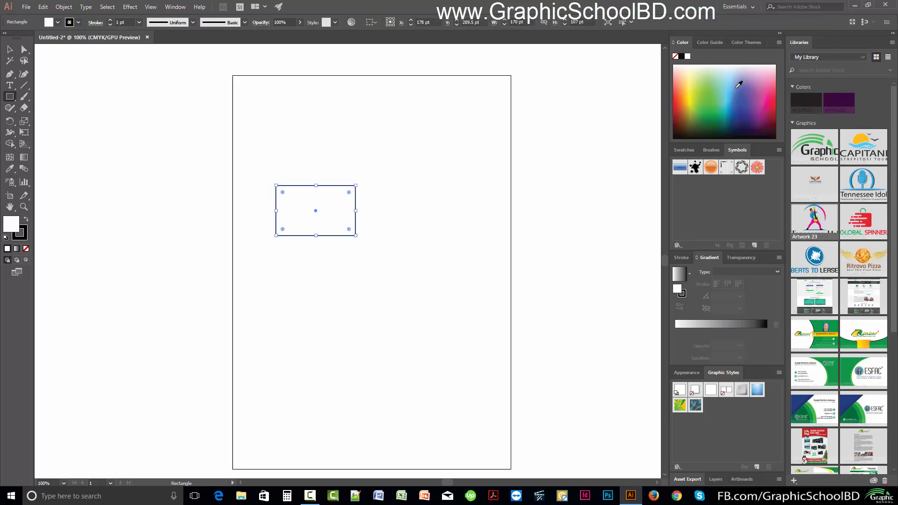
{"action": "left_click", "coordinate": [679, 107]}
{"action": "left_click", "coordinate": [9, 49]}
{"action": "left_click", "coordinate": [325, 150]}
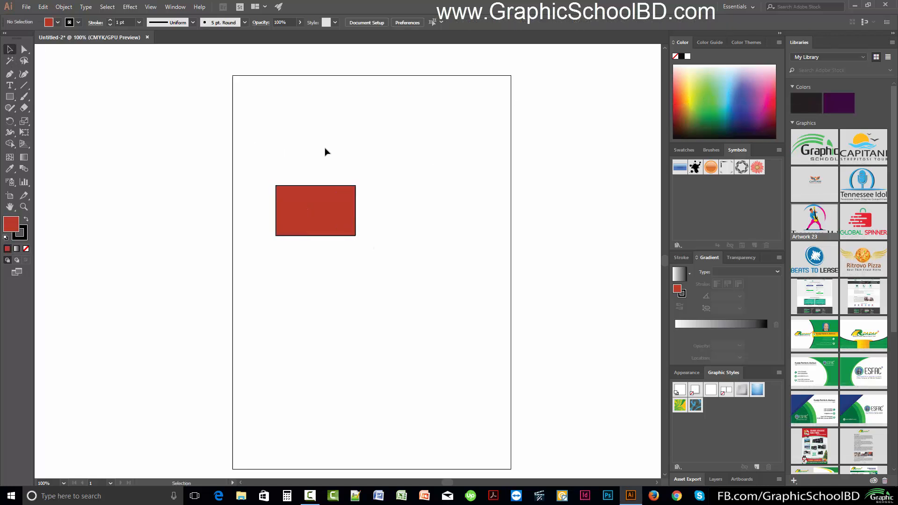
- Nudge the red rectangle horizontally to the right in 1 pt increments until its X position is about 205 pt
{"action": "left_click_drag", "start_coordinate": [223, 150], "coordinate": [474, 306]}
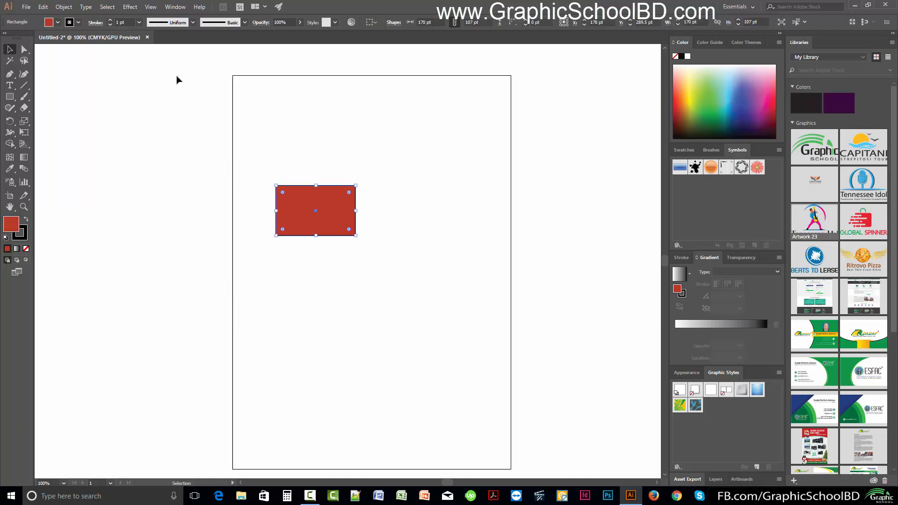
{"action": "left_click_drag", "start_coordinate": [271, 193], "coordinate": [447, 303]}
{"action": "key", "text": "Right"}
{"action": "key", "text": "Right"}
{"action": "key", "text": "Right"}
{"action": "key", "text": "Right"}
{"action": "key", "text": "Right"}
{"action": "key", "text": "Right"}
{"action": "key", "text": "Right"}
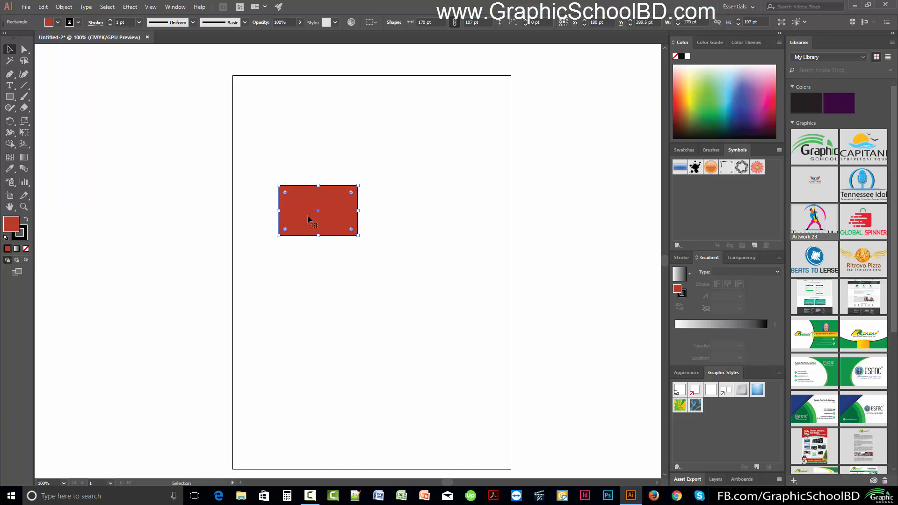
{"action": "scroll", "coordinate": [337, 197], "scroll_direction": "up", "scroll_amount": 2}
{"action": "scroll", "coordinate": [347, 233], "scroll_direction": "left", "scroll_amount": 1}
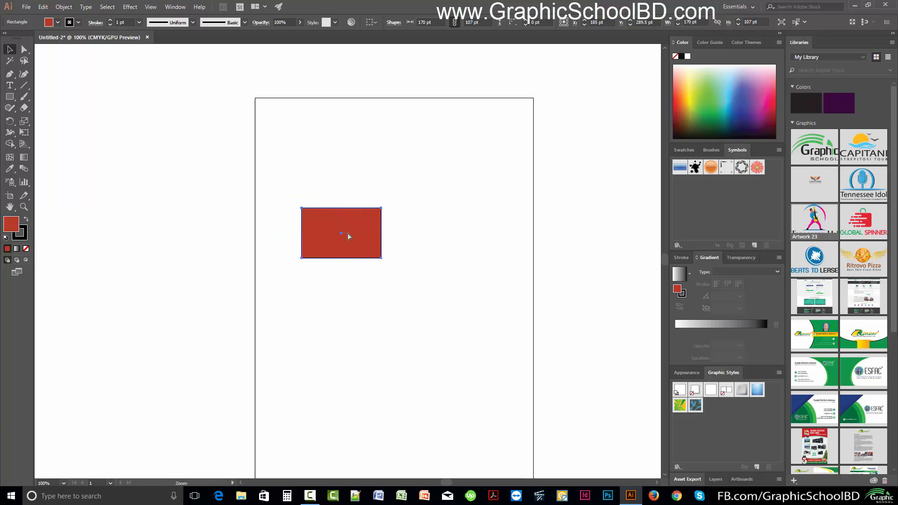
{"action": "scroll", "coordinate": [347, 233], "scroll_direction": "up", "scroll_amount": 4}
{"action": "scroll", "coordinate": [328, 240], "scroll_direction": "right", "scroll_amount": 1}
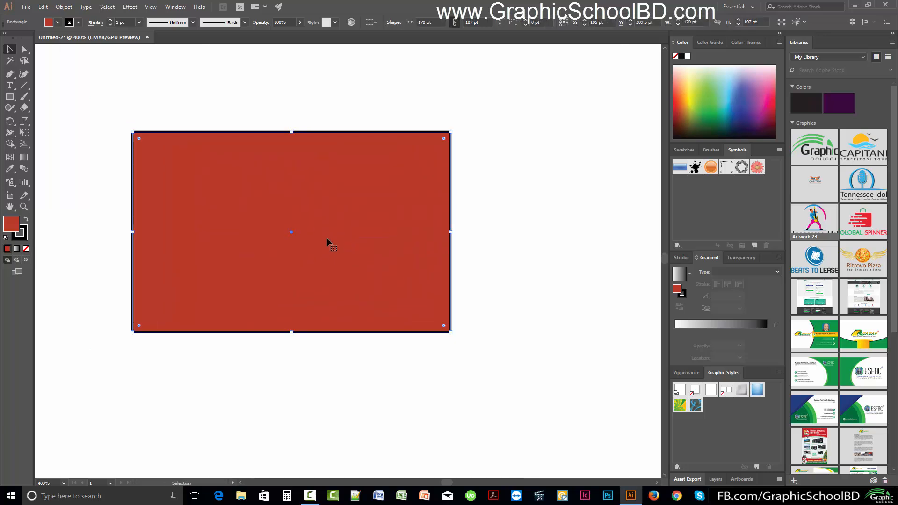
{"action": "key", "text": "Right"}
{"action": "key", "text": "Right"}
{"action": "key", "text": "Right"}
{"action": "key", "text": "Right"}
{"action": "key", "text": "Right"}
{"action": "key", "text": "Right"}
{"action": "key", "text": "Right"}
{"action": "key", "text": "Right"}
{"action": "key", "text": "Right"}
{"action": "key", "text": "Right"}
{"action": "key", "text": "Right"}
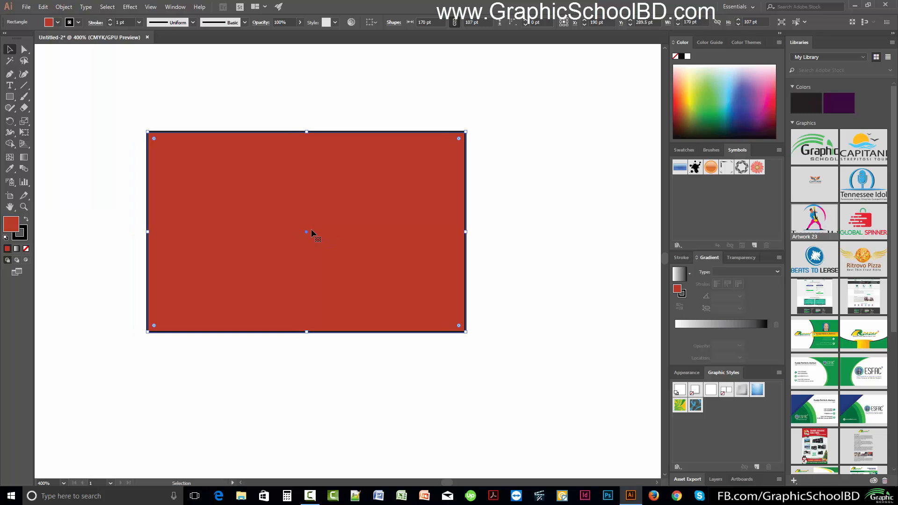
{"action": "key", "text": "Right"}
{"action": "key", "text": "Right"}
{"action": "key", "text": "Right"}
{"action": "key", "text": "Right"}
{"action": "key", "text": "Right"}
{"action": "key", "text": "Right"}
{"action": "key", "text": "Right"}
{"action": "key", "text": "Right"}
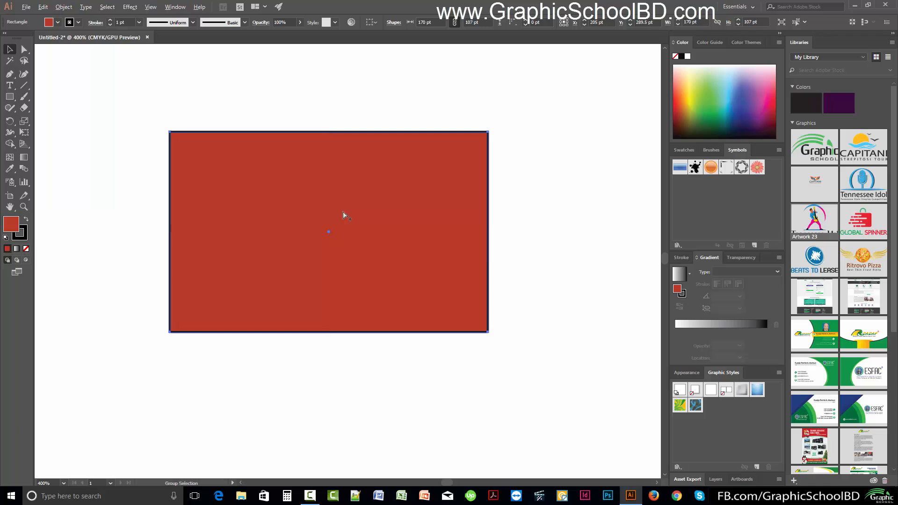
{"action": "scroll", "coordinate": [344, 212], "scroll_direction": "down", "scroll_amount": 2}
{"action": "left_click_drag", "start_coordinate": [335, 201], "coordinate": [316, 215]}
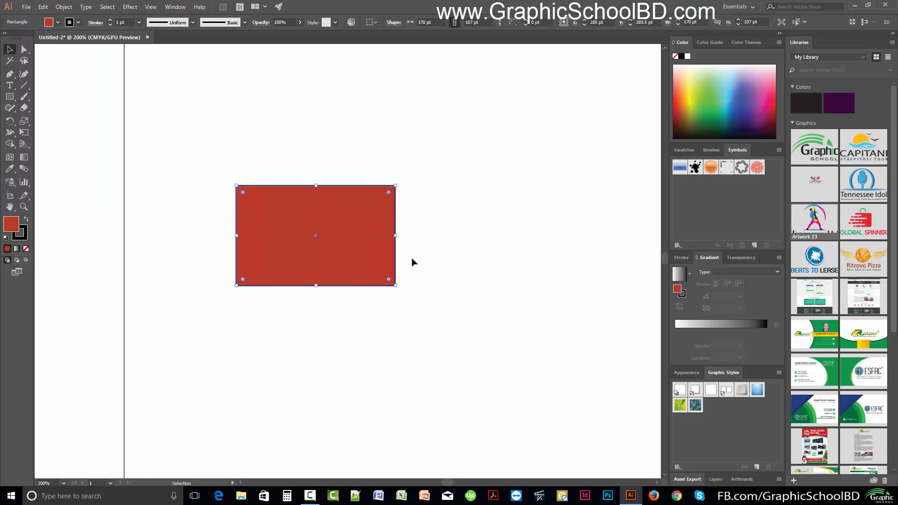
{"action": "left_click", "coordinate": [446, 314]}
- Set the keyboard increment to 1 in in the general preferences
{"action": "key", "text": "ctrl"}
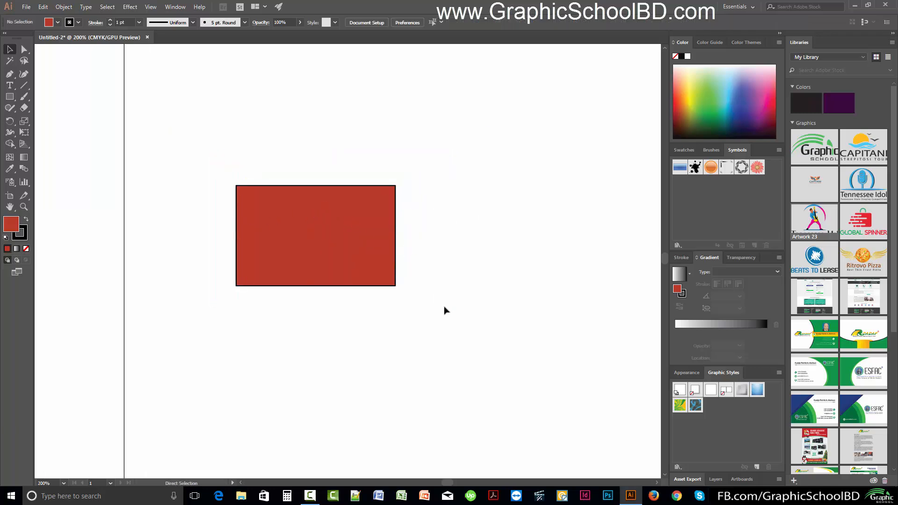
{"action": "key", "text": "ctrl+k"}
{"action": "left_click_drag", "start_coordinate": [398, 126], "coordinate": [594, 128]}
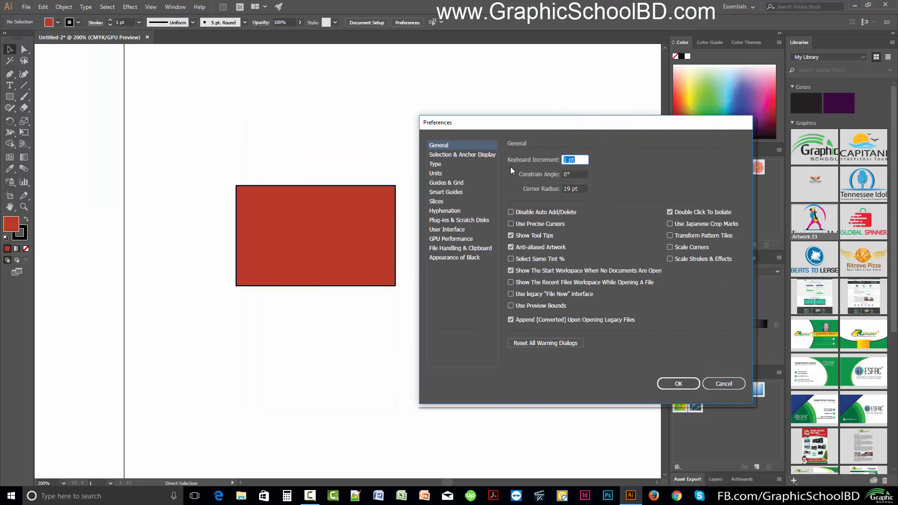
{"action": "type", "text": "1in"}
{"action": "key", "text": "Return"}
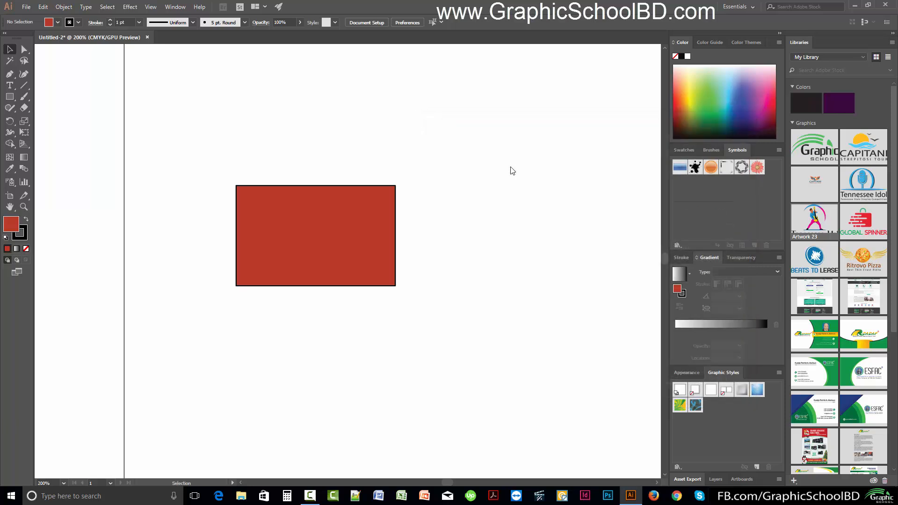
- Test the keyboard increment by nudging the red rectangle right, left, up and down in 1 in increments, back to its starting position
{"action": "left_click_drag", "start_coordinate": [451, 156], "coordinate": [277, 283]}
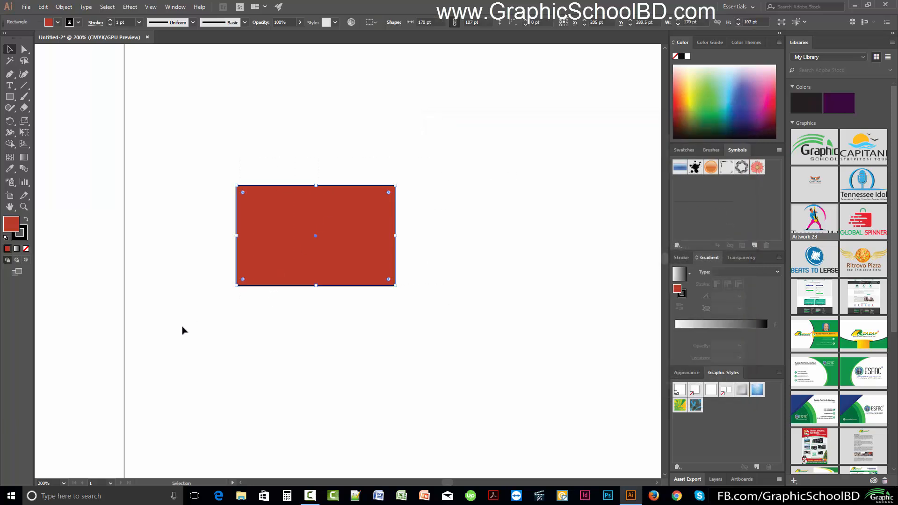
{"action": "key", "text": "Right"}
{"action": "key", "text": "Right"}
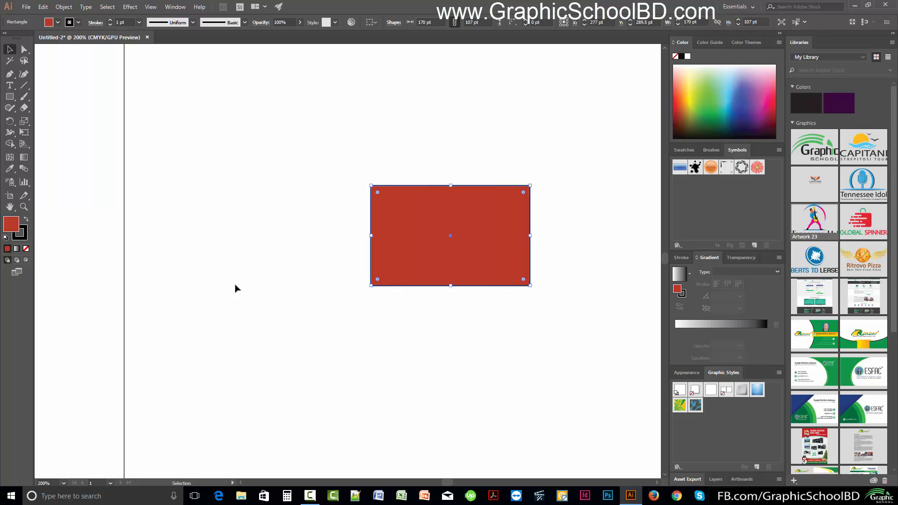
{"action": "key", "text": "Left"}
{"action": "key", "text": "Left"}
{"action": "key", "text": "Left"}
{"action": "key", "text": "Up"}
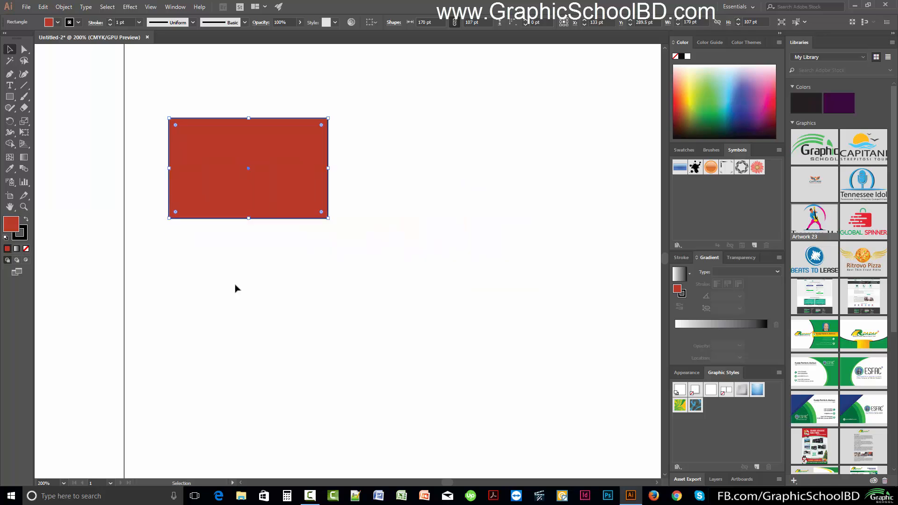
{"action": "key", "text": "Right"}
{"action": "key", "text": "Down"}
{"action": "key", "text": "Right"}
{"action": "key", "text": "Left"}
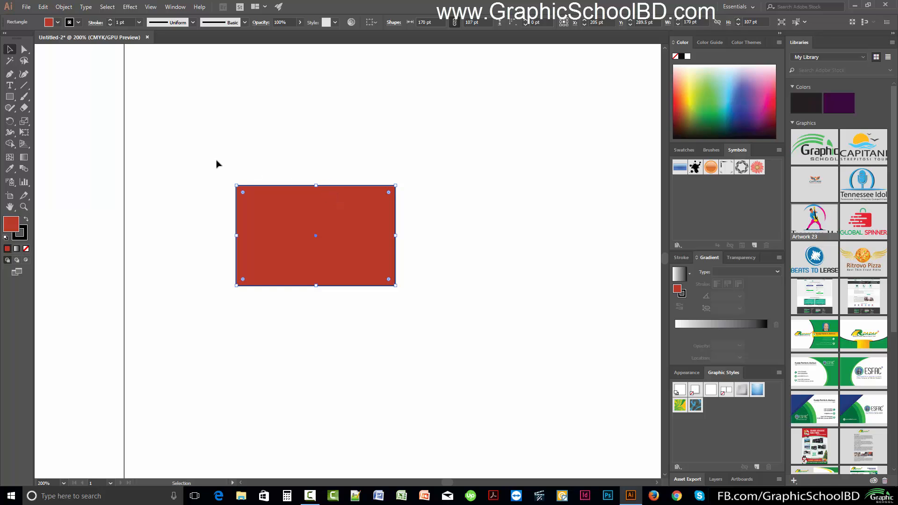
- Move the red rectangle about 5.5 pt to the right freehand, and nudge it a further 1 in to the right
{"action": "left_click_drag", "start_coordinate": [168, 174], "coordinate": [524, 364]}
{"action": "left_click_drag", "start_coordinate": [361, 210], "coordinate": [367, 210]}
{"action": "left_click", "coordinate": [486, 339]}
{"action": "left_click_drag", "start_coordinate": [480, 336], "coordinate": [154, 154]}
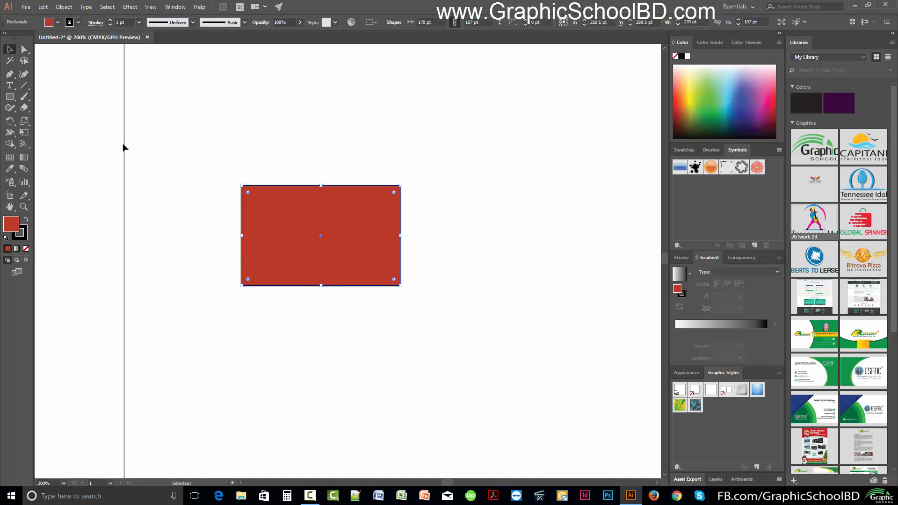
{"action": "key", "text": "Right"}
{"action": "key", "text": "Left"}
{"action": "key", "text": "Right"}
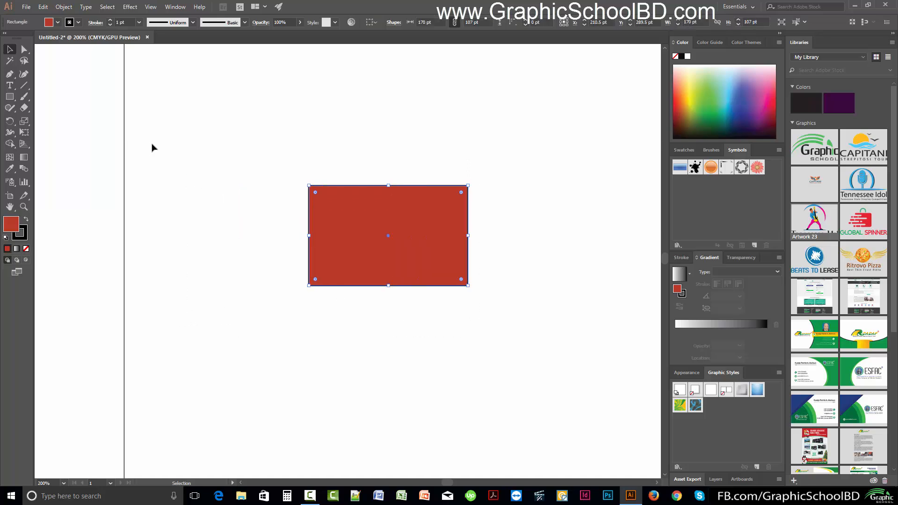
{"action": "left_click", "coordinate": [189, 139]}
- Change the keyboard increment back to 1 pt in the general preferences
{"action": "key", "text": "ctrl+k"}
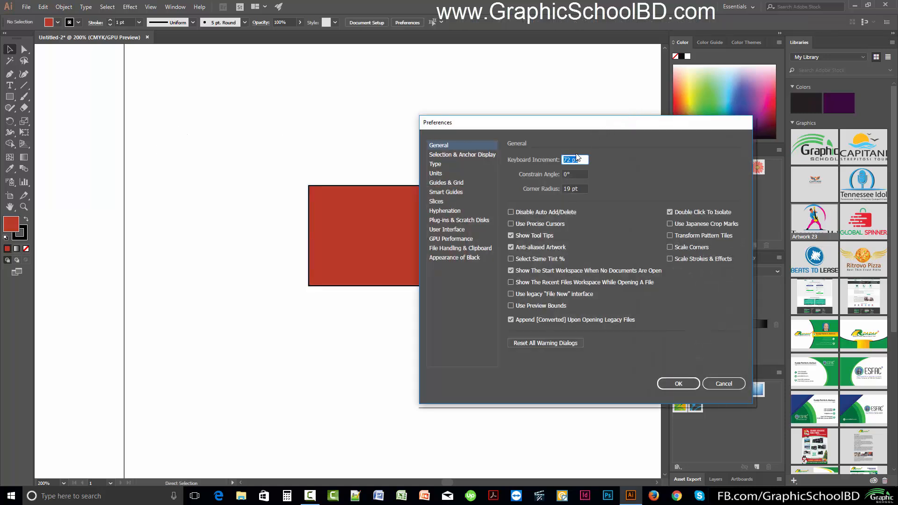
{"action": "left_click", "coordinate": [580, 158]}
{"action": "left_click_drag", "start_coordinate": [582, 159], "coordinate": [563, 162]}
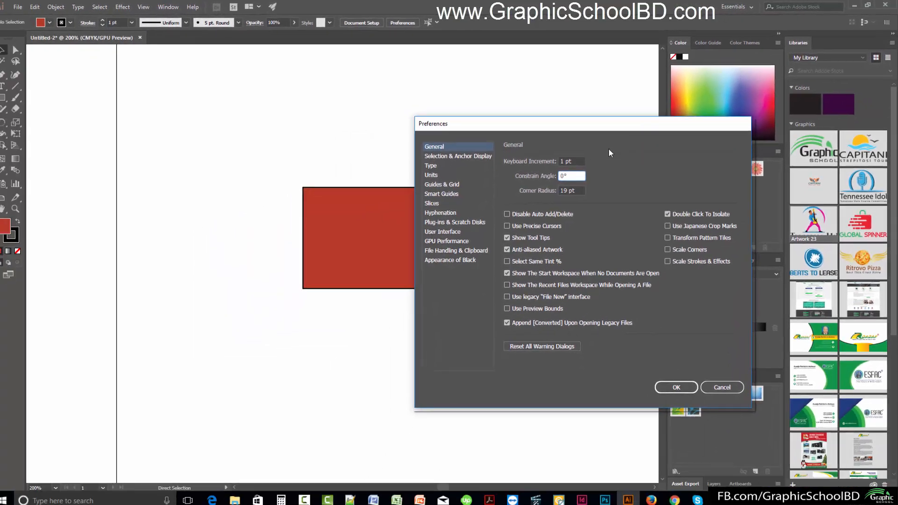
- Set the constrain angle to 50° in the general preferences
{"action": "left_click_drag", "start_coordinate": [585, 123], "coordinate": [664, 135]}
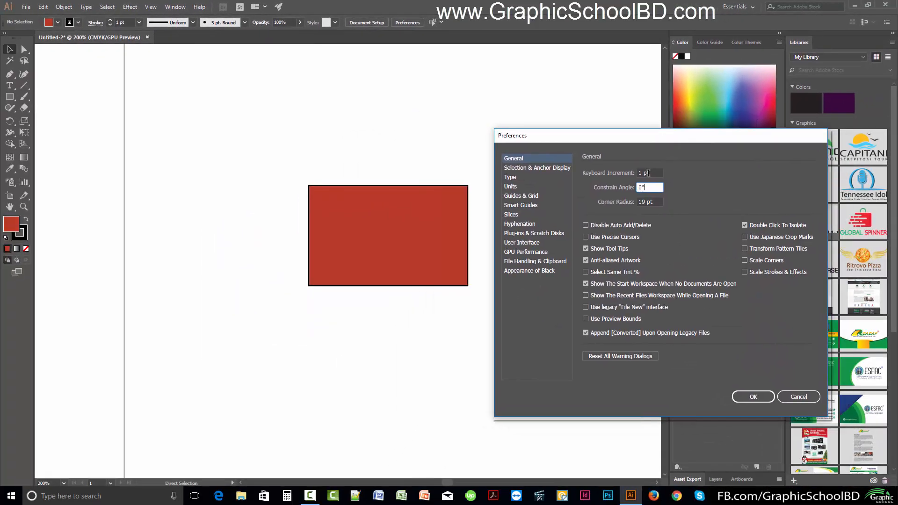
{"action": "left_click", "coordinate": [650, 188]}
{"action": "left_click", "coordinate": [769, 393]}
- Select the red rectangle and move it freehand down and to the left, to about X 170.5 pt, Y 327.5 pt
{"action": "left_click_drag", "start_coordinate": [566, 320], "coordinate": [221, 164]}
{"action": "left_click_drag", "start_coordinate": [380, 217], "coordinate": [275, 252]}
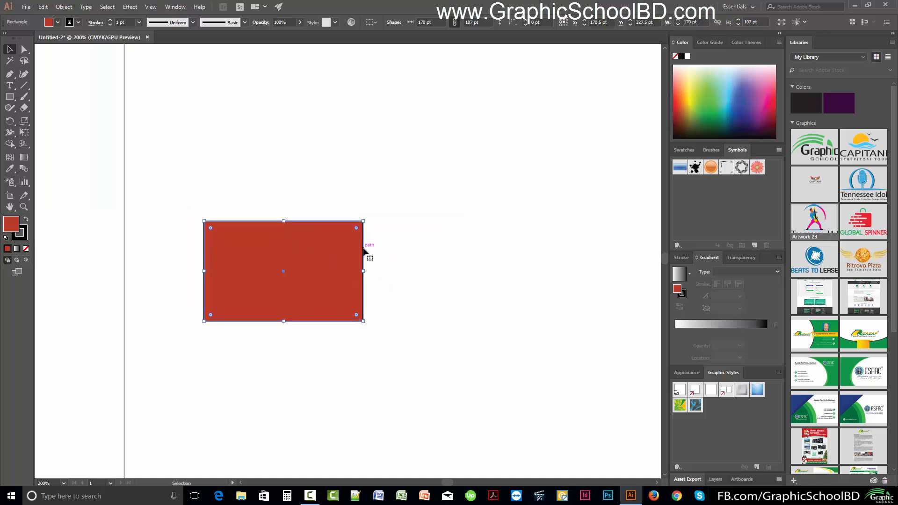
{"action": "left_click_drag", "start_coordinate": [364, 251], "coordinate": [389, 206]}
- Test the 50° constrain angle by nudging the red rectangle repeatedly up and to the right in 1 pt increments
{"action": "key", "text": "Right"}
{"action": "key", "text": "Right"}
{"action": "key", "text": "Right"}
{"action": "key", "text": "Right"}
{"action": "key", "text": "Right"}
{"action": "key", "text": "Right"}
{"action": "key", "text": "Right"}
{"action": "key", "text": "Right"}
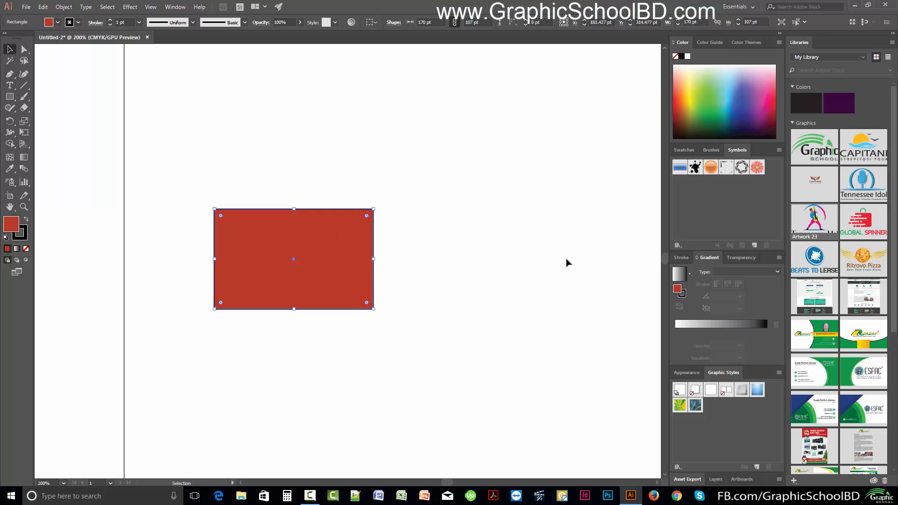
{"action": "key", "text": "ctrl+d"}
{"action": "key", "text": "ctrl+d"}
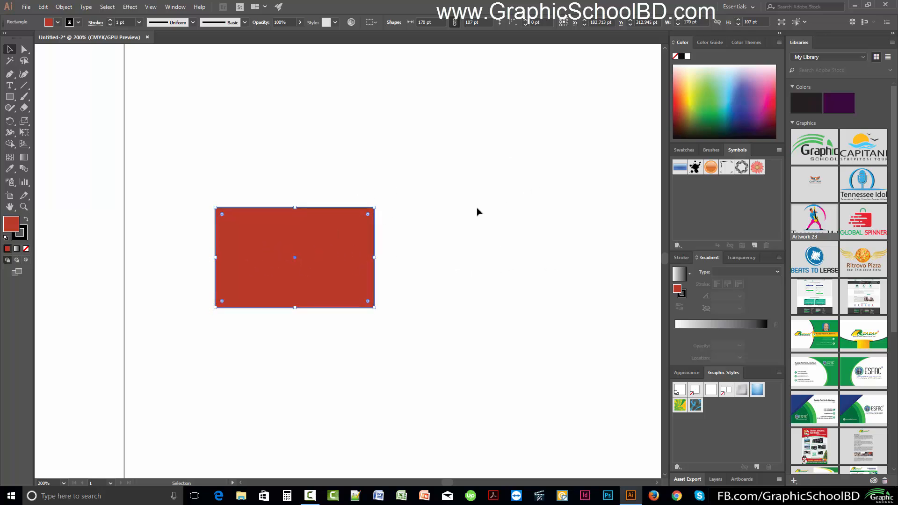
- Set the constrain angle to 90° in the general preferences
{"action": "key", "text": "ctrl+k"}
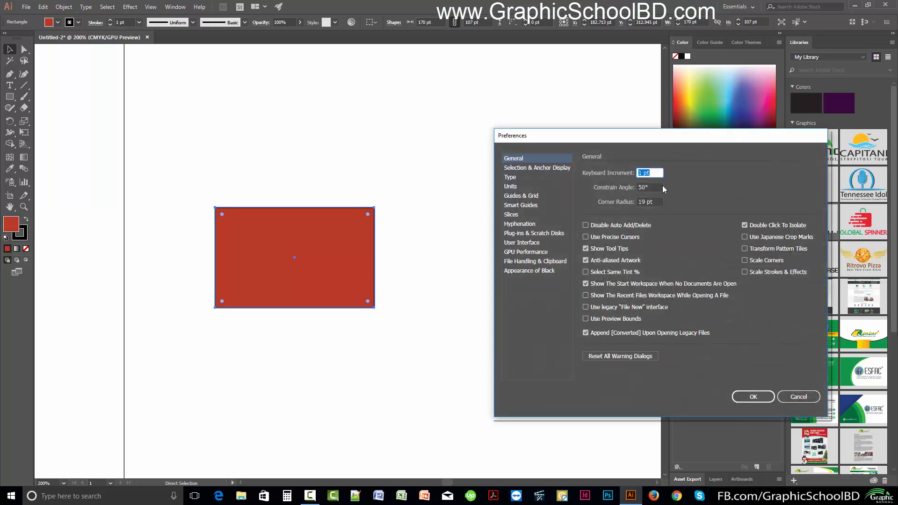
{"action": "key", "text": "Tab"}
{"action": "type", "text": "90"}
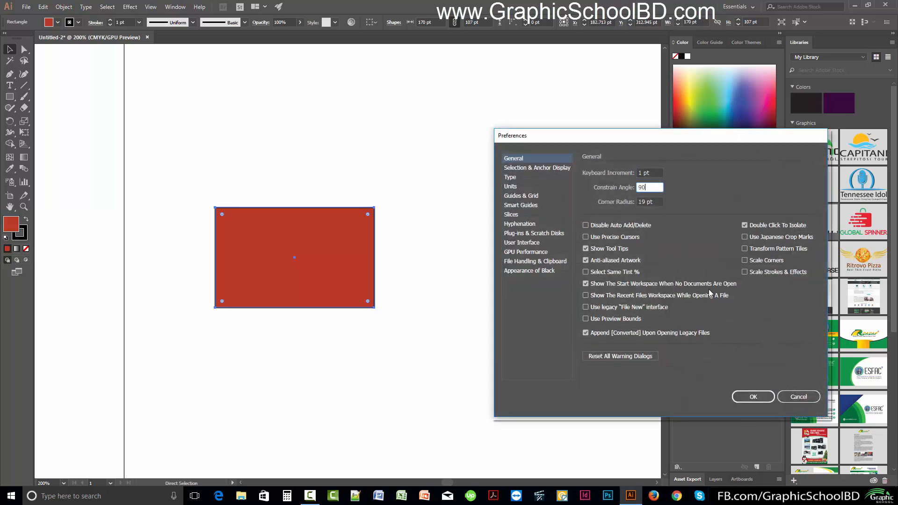
{"action": "left_click", "coordinate": [773, 397]}
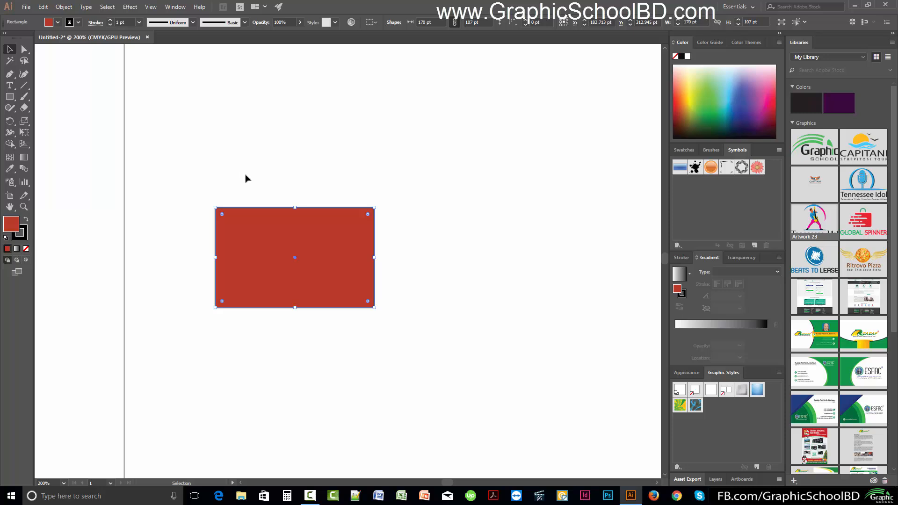
- Test the 90° constrain angle by nudging the red rectangle vertically in 1 pt increments, ending 4 pt above its starting position
{"action": "key", "text": "Down"}
{"action": "key", "text": "Down"}
{"action": "key", "text": "Down"}
{"action": "key", "text": "Up"}
{"action": "key", "text": "Up"}
{"action": "key", "text": "Up"}
{"action": "key", "text": "Up"}
{"action": "key", "text": "Up"}
{"action": "key", "text": "Up"}
{"action": "key", "text": "Up"}
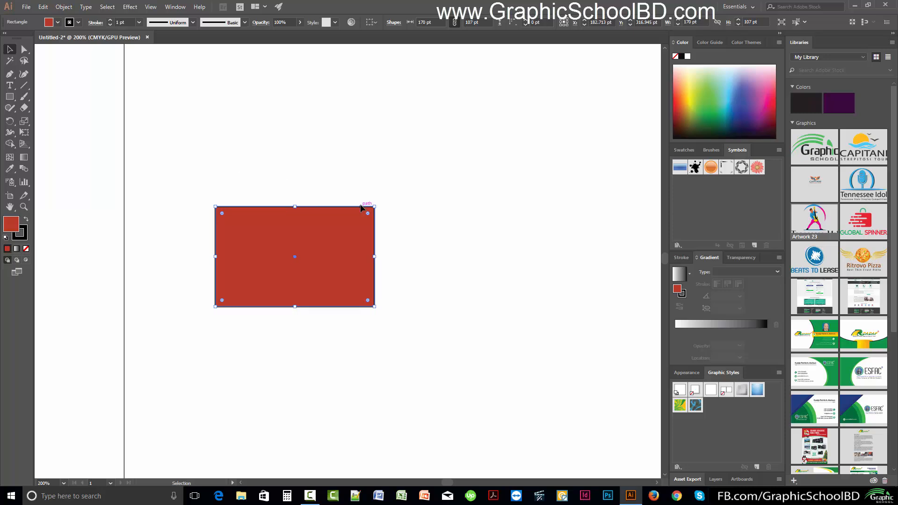
- Set the constrain angle to 45° and the keyboard increment to 1 in (72 pt) in the general preferences
{"action": "key", "text": "a"}
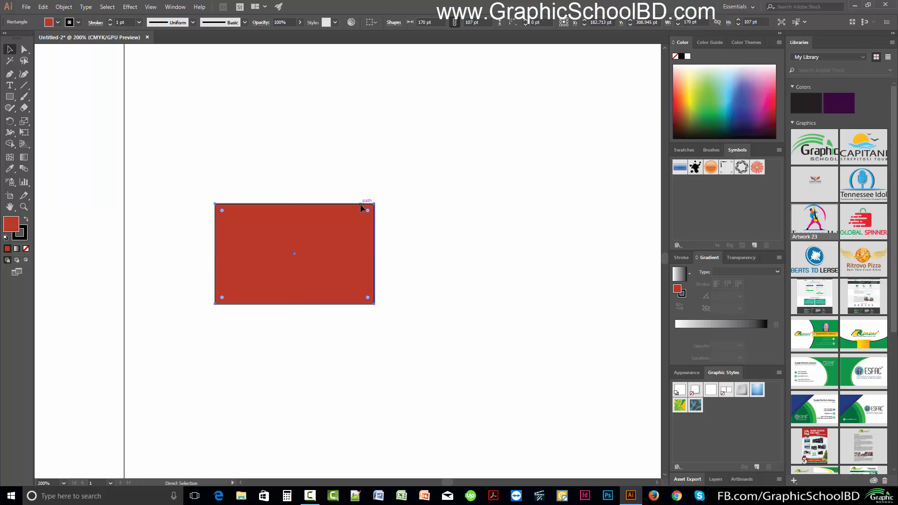
{"action": "key", "text": "ctrl+k"}
{"action": "left_click", "coordinate": [646, 188]}
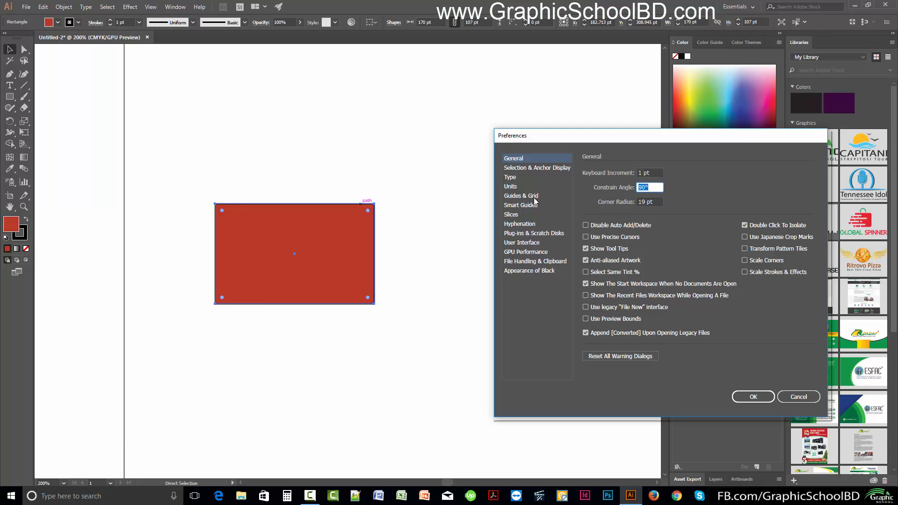
{"action": "type", "text": "45"}
{"action": "key", "text": "shift+Tab"}
{"action": "type", "text": "1"}
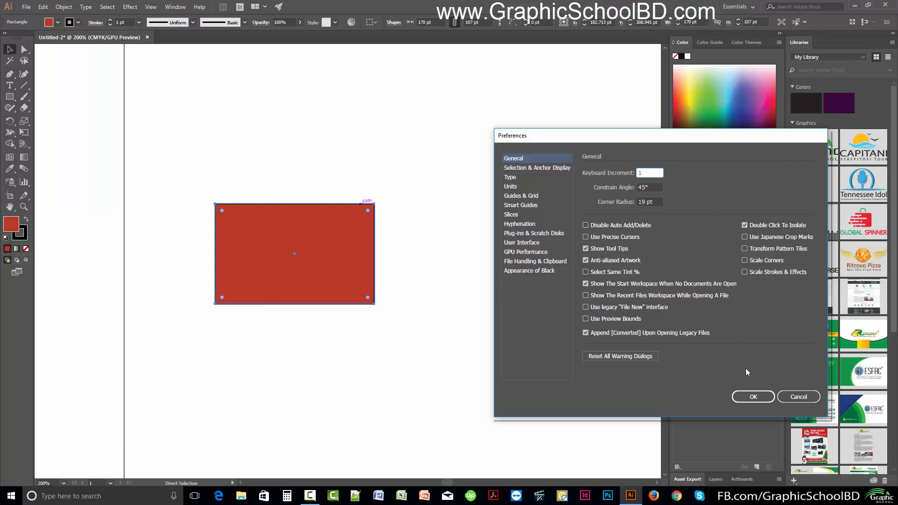
{"action": "key", "text": "Return"}
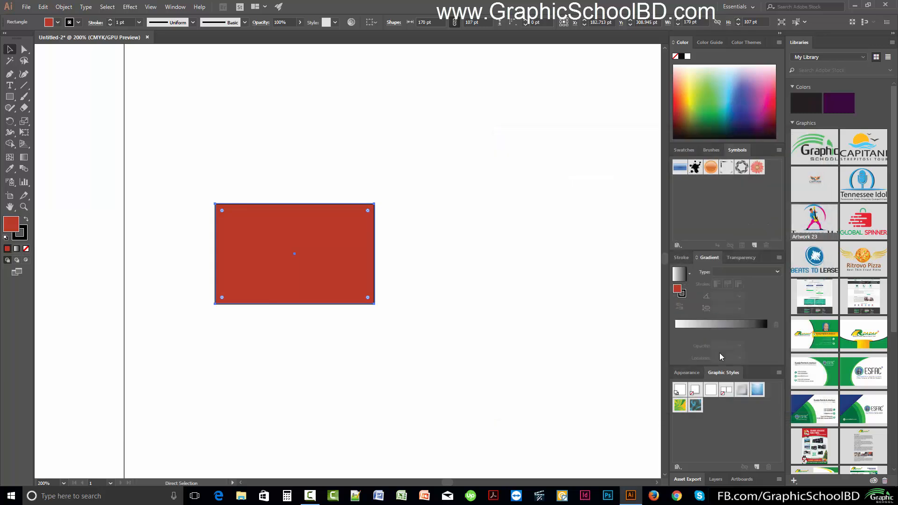
- Test the 45° constrain angle by nudging the red rectangle back and forth diagonally, ending one 72 pt increment up and to the right
{"action": "left_click", "coordinate": [409, 324]}
{"action": "left_click", "coordinate": [267, 258]}
{"action": "key", "text": "Right"}
{"action": "key", "text": "Right"}
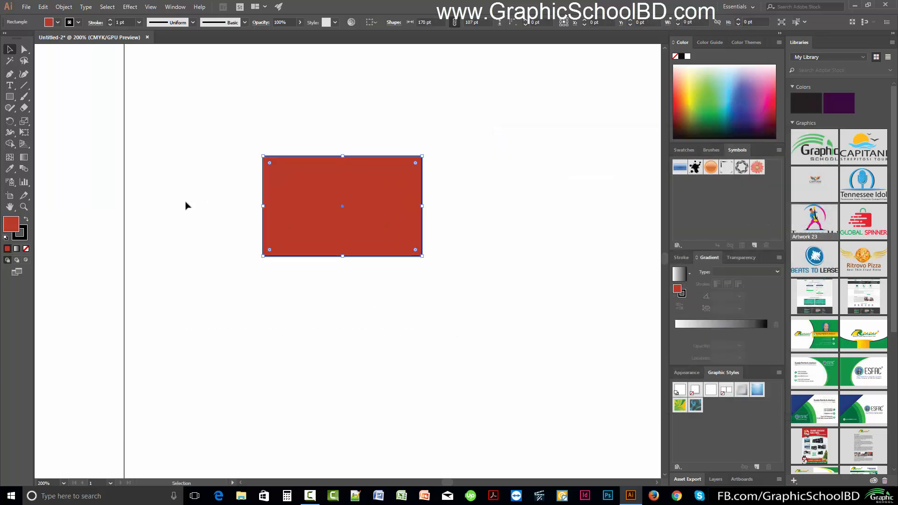
{"action": "key", "text": "Left"}
{"action": "key", "text": "Left"}
{"action": "key", "text": "Left"}
{"action": "key", "text": "Left"}
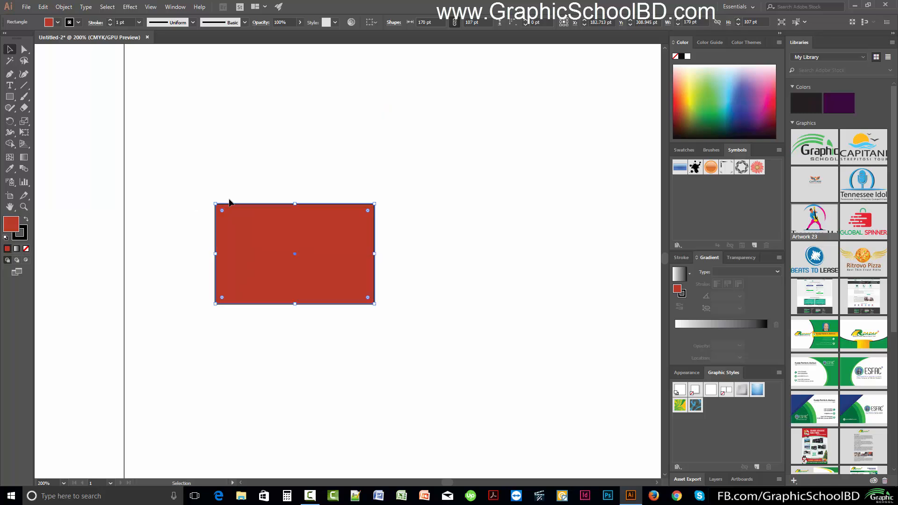
{"action": "key", "text": "Left"}
{"action": "key", "text": "Right"}
{"action": "key", "text": "Right"}
{"action": "key", "text": "Right"}
{"action": "key", "text": "Right"}
{"action": "key", "text": "Right"}
{"action": "key", "text": "Right"}
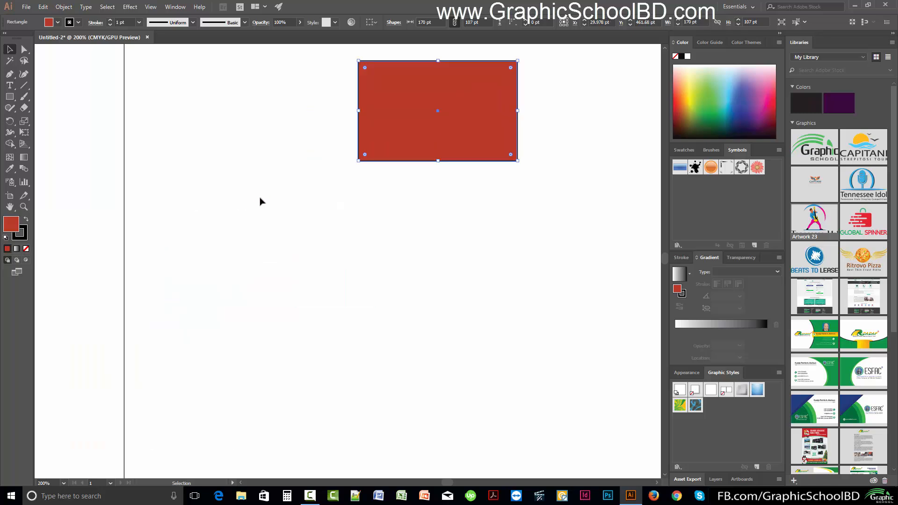
{"action": "key", "text": "Left"}
{"action": "key", "text": "Left"}
{"action": "key", "text": "Left"}
{"action": "key", "text": "Left"}
{"action": "key", "text": "Right"}
{"action": "key", "text": "Right"}
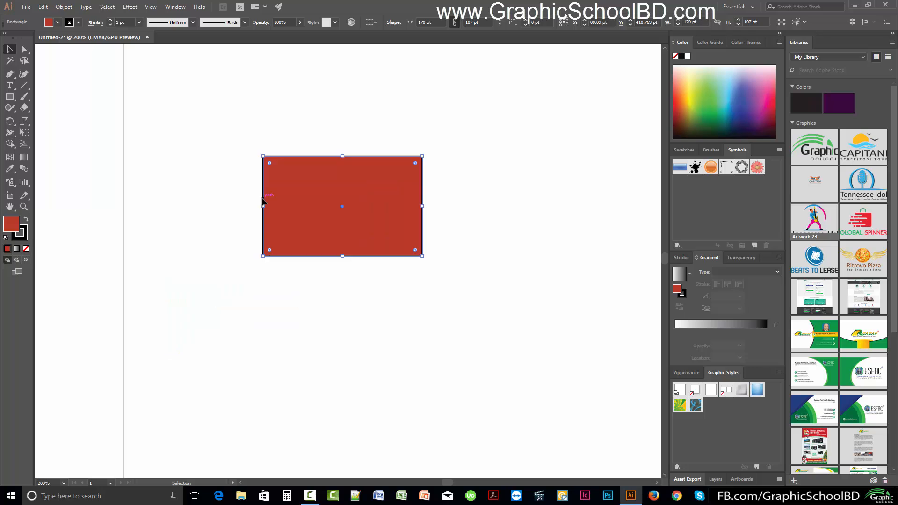
{"action": "key", "text": "Left"}
{"action": "key", "text": "Left"}
{"action": "key", "text": "Left"}
{"action": "key", "text": "Right"}
{"action": "key", "text": "Right"}
{"action": "key", "text": "Right"}
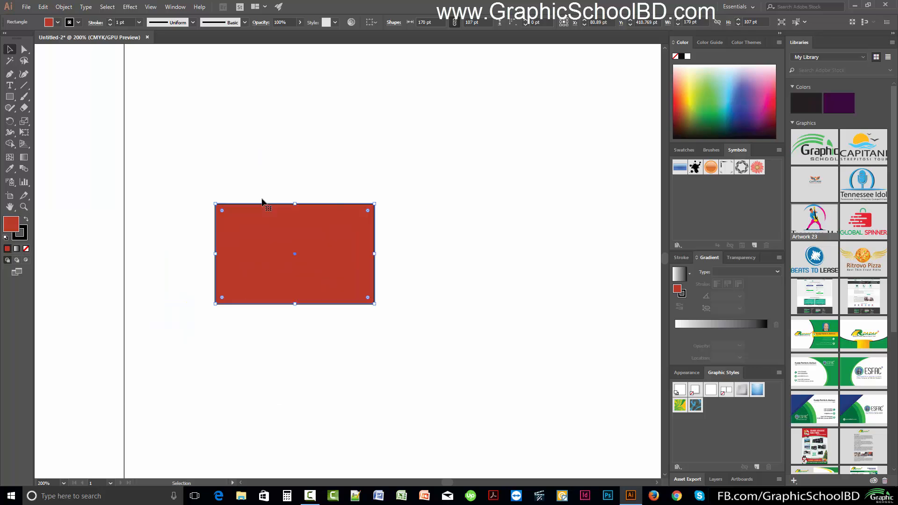
- Set the general preferences to a 1 pt keyboard increment, 0° constrain angle and 0 pt corner radius
{"action": "key", "text": "ctrl+k"}
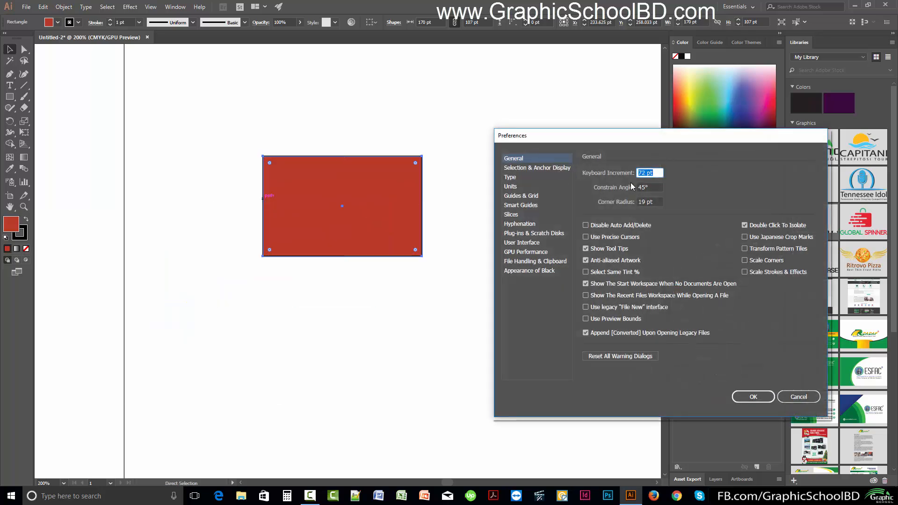
{"action": "left_click_drag", "start_coordinate": [653, 187], "coordinate": [445, 199]}
{"action": "type", "text": "0"}
{"action": "key", "text": "shift+Tab"}
{"action": "type", "text": "1"}
{"action": "left_click", "coordinate": [650, 201]}
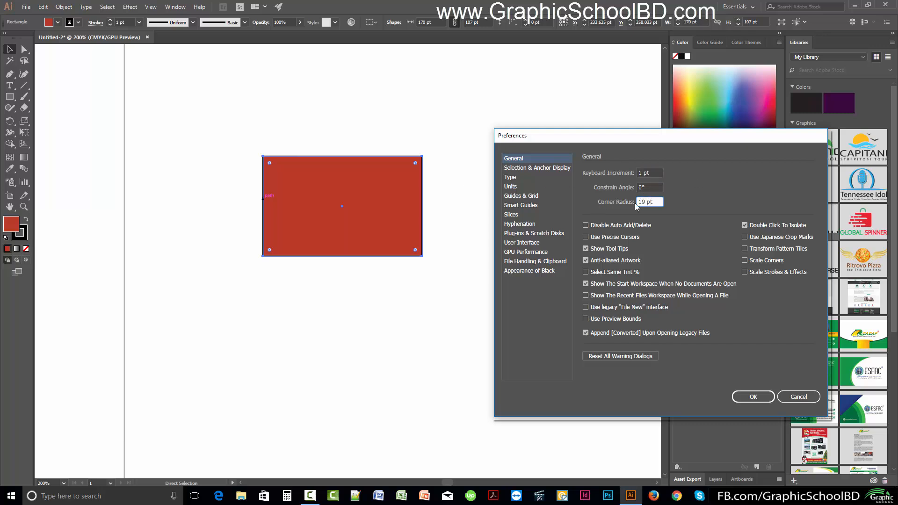
{"action": "left_click_drag", "start_coordinate": [660, 202], "coordinate": [538, 213]}
{"action": "left_click", "coordinate": [754, 396]}
- Test the restored settings by nudging the red rectangle horizontally and vertically in 1 pt increments, ending 3 pt to the right
{"action": "key", "text": "Right"}
{"action": "key", "text": "Right"}
{"action": "key", "text": "Right"}
{"action": "key", "text": "Right"}
{"action": "key", "text": "Right"}
{"action": "key", "text": "Right"}
{"action": "key", "text": "Right"}
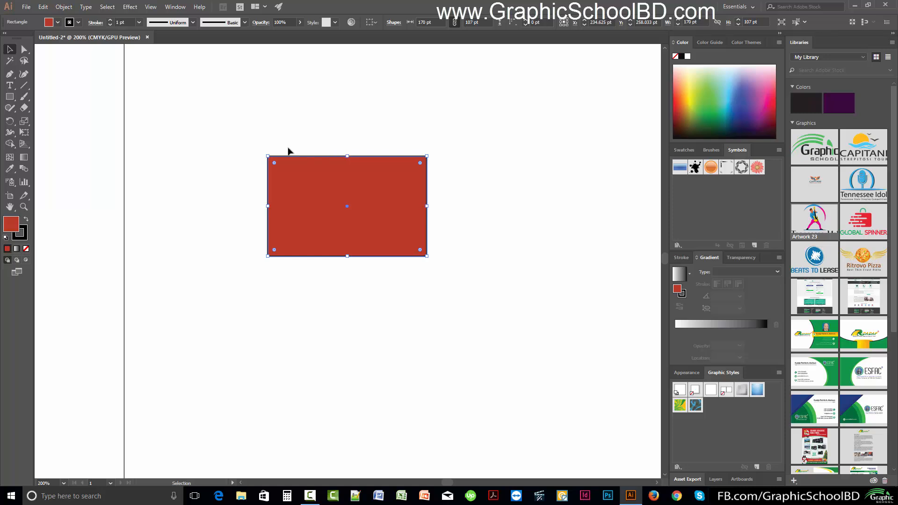
{"action": "key", "text": "Left"}
{"action": "key", "text": "Left"}
{"action": "key", "text": "Left"}
{"action": "key", "text": "Left"}
{"action": "key", "text": "Down"}
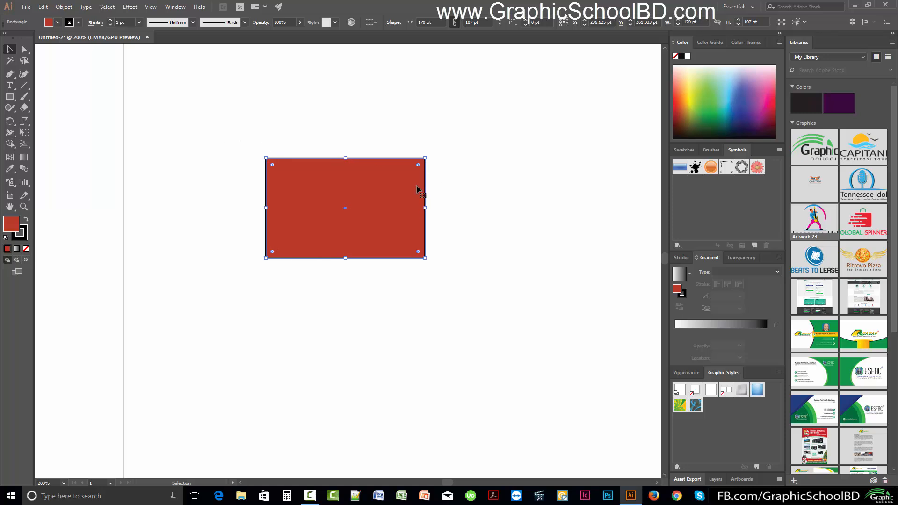
- Set the corner radius to 10 pt in the general preferences and try it on the selected red rectangle
{"action": "key", "text": "ctrl+k"}
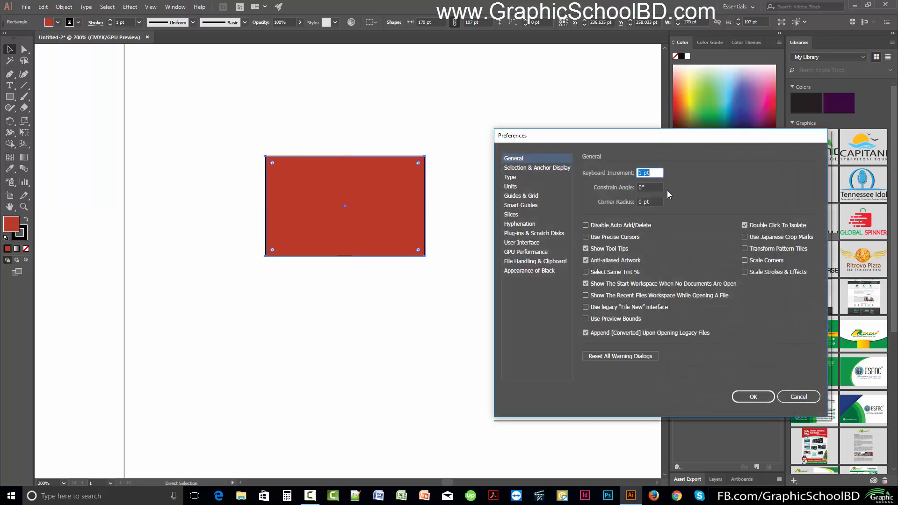
{"action": "left_click_drag", "start_coordinate": [582, 203], "coordinate": [485, 205]}
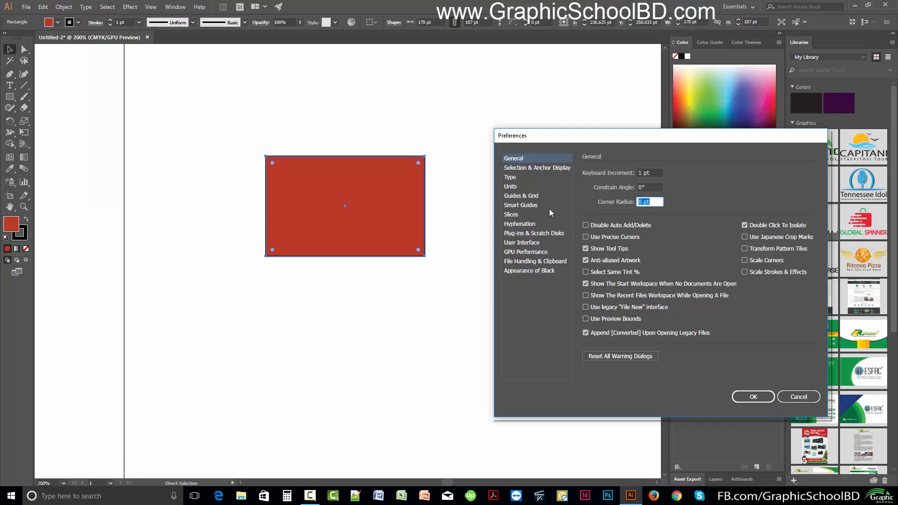
{"action": "type", "text": "50"}
{"action": "left_click", "coordinate": [753, 397]}
{"action": "key", "text": "v"}
{"action": "left_click_drag", "start_coordinate": [499, 294], "coordinate": [198, 131]}
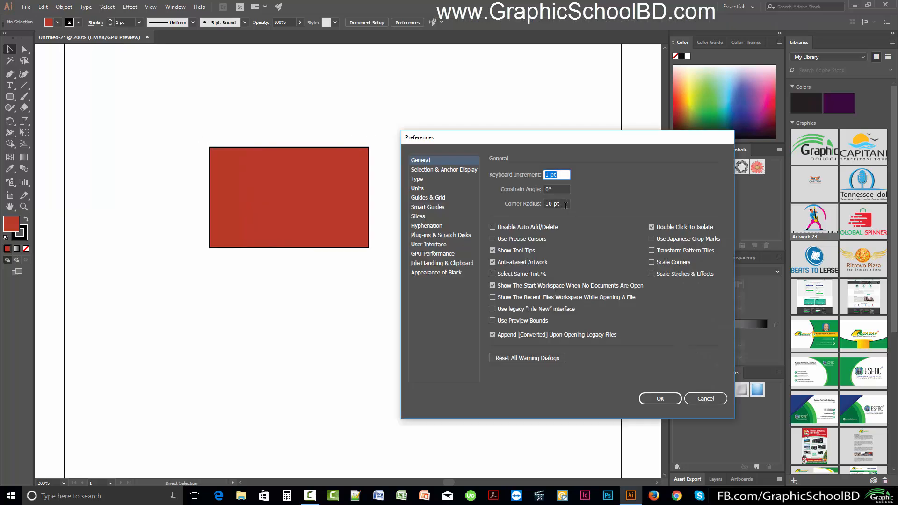
- Set the corner radius to 0 pt in the general preferences
{"action": "left_click", "coordinate": [566, 204]}
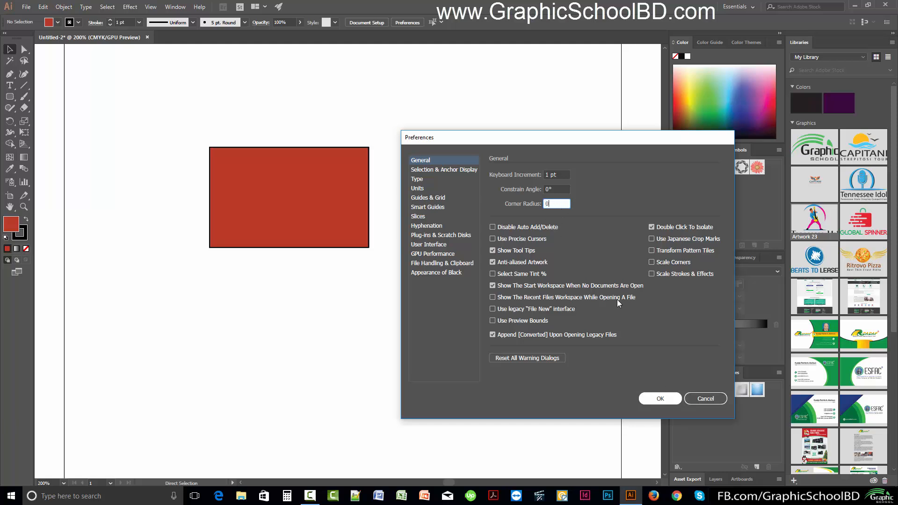
{"action": "type", "text": "0"}
{"action": "left_click", "coordinate": [663, 399]}
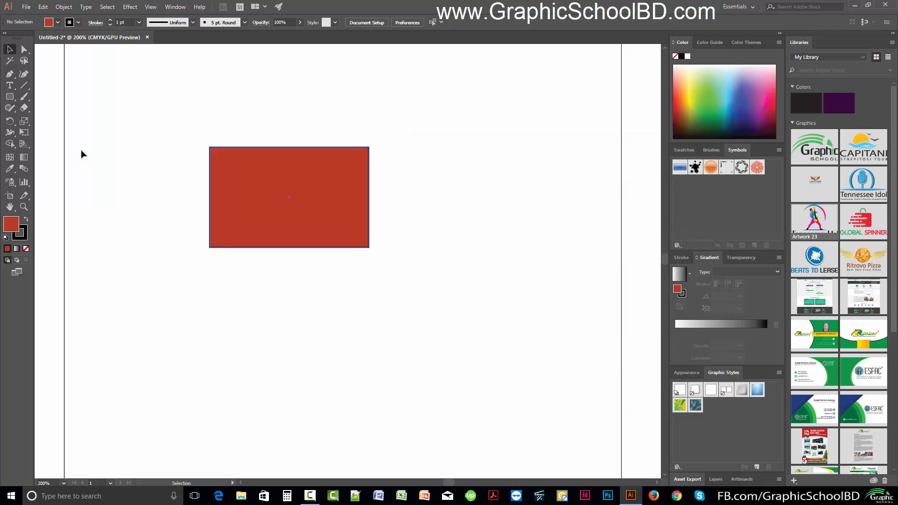
- Move the red rectangle up and to the right, and draw a rounded rectangle about 150.5 × 83 pt below it
{"action": "scroll", "coordinate": [238, 202], "scroll_direction": "down", "scroll_amount": 3}
{"action": "left_click_drag", "start_coordinate": [220, 160], "coordinate": [272, 123]}
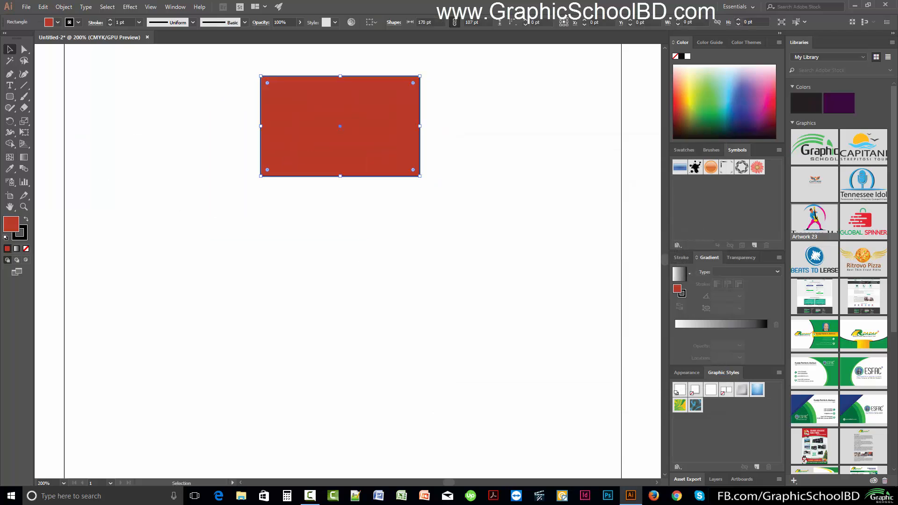
{"action": "left_click_drag", "start_coordinate": [9, 97], "coordinate": [70, 98]}
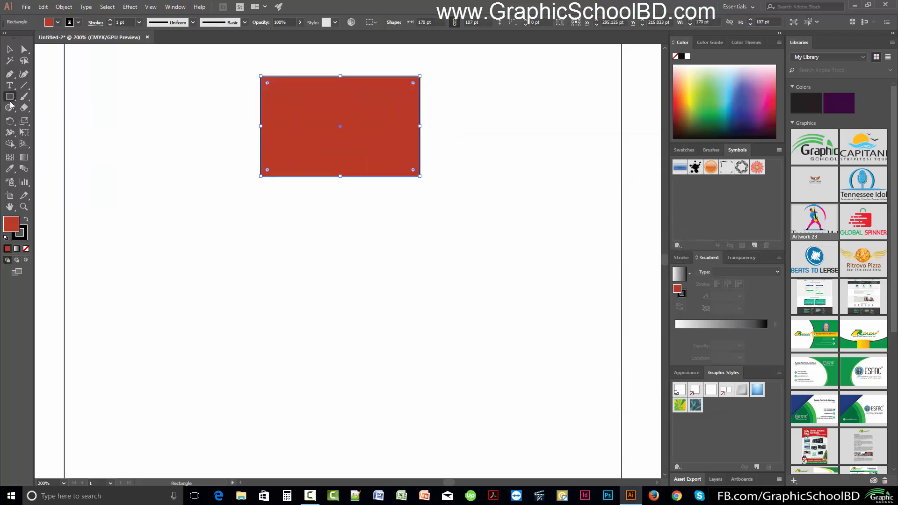
{"action": "left_click_drag", "start_coordinate": [9, 97], "coordinate": [84, 111]}
{"action": "left_click_drag", "start_coordinate": [194, 228], "coordinate": [335, 306]}
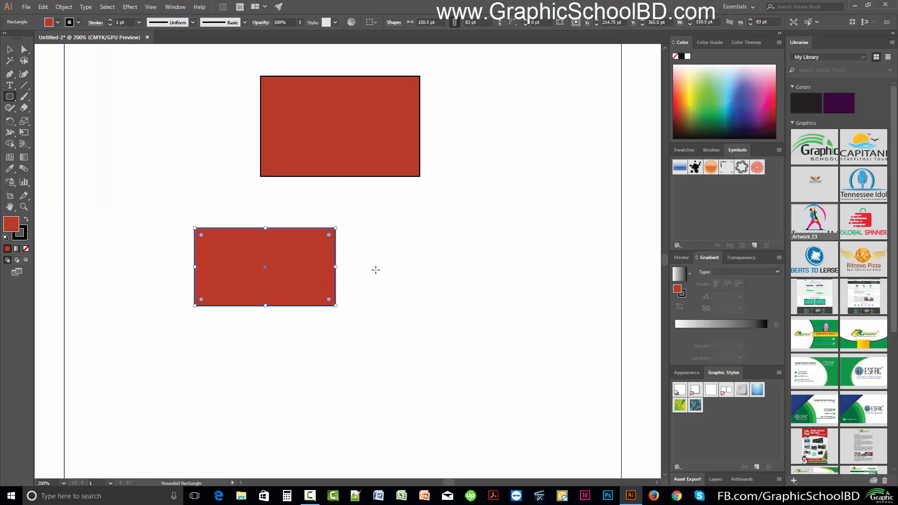
- Set the corner radius preference to 15 pt and draw a rounded rectangle about 145.5 × 91 pt to the right of the lower one
{"action": "key", "text": "ctrl+k"}
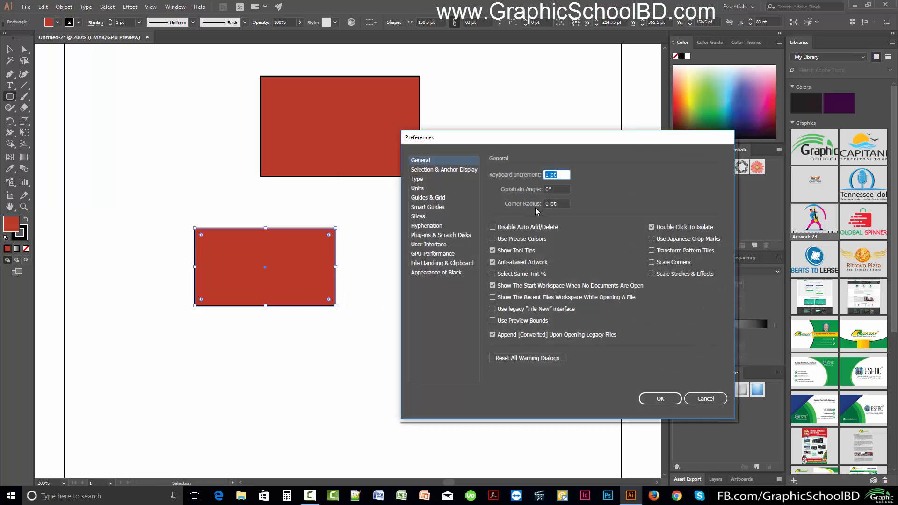
{"action": "left_click", "coordinate": [555, 203]}
{"action": "type", "text": "15"}
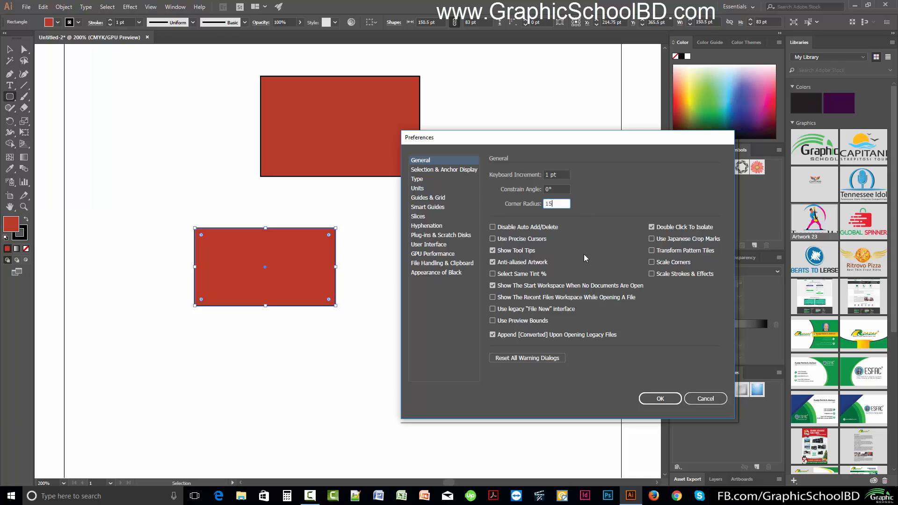
{"action": "left_click", "coordinate": [660, 399]}
{"action": "left_click_drag", "start_coordinate": [401, 228], "coordinate": [537, 313]}
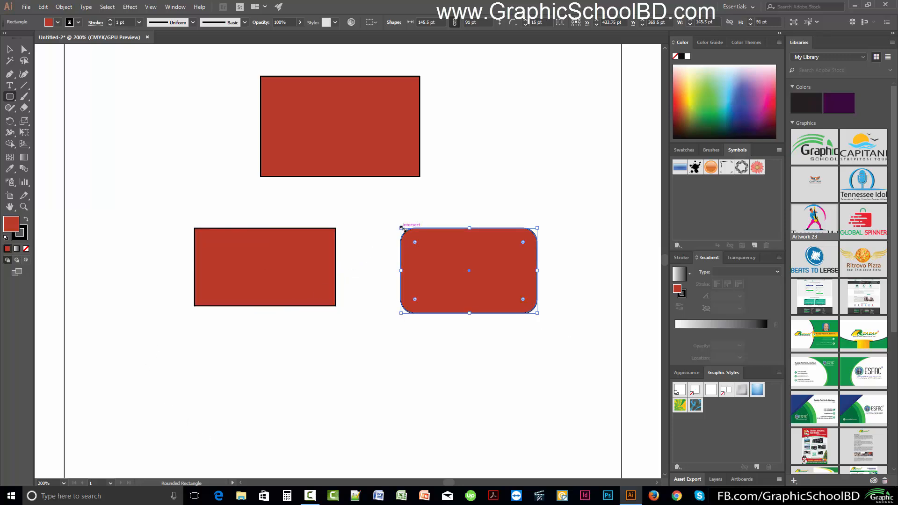
- Set the corner radius to 25 pt in the general preferences
{"action": "key", "text": "ctrl"}
{"action": "key", "text": "ctrl+k"}
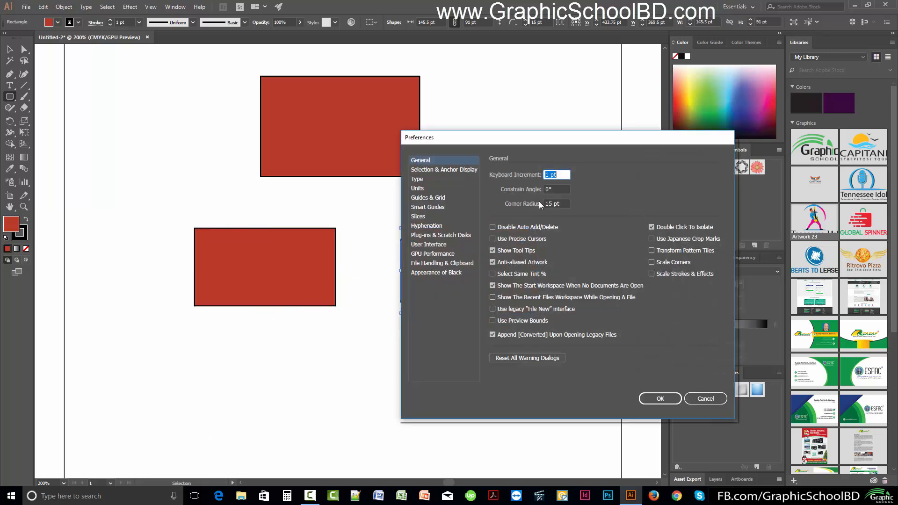
{"action": "left_click", "coordinate": [565, 203]}
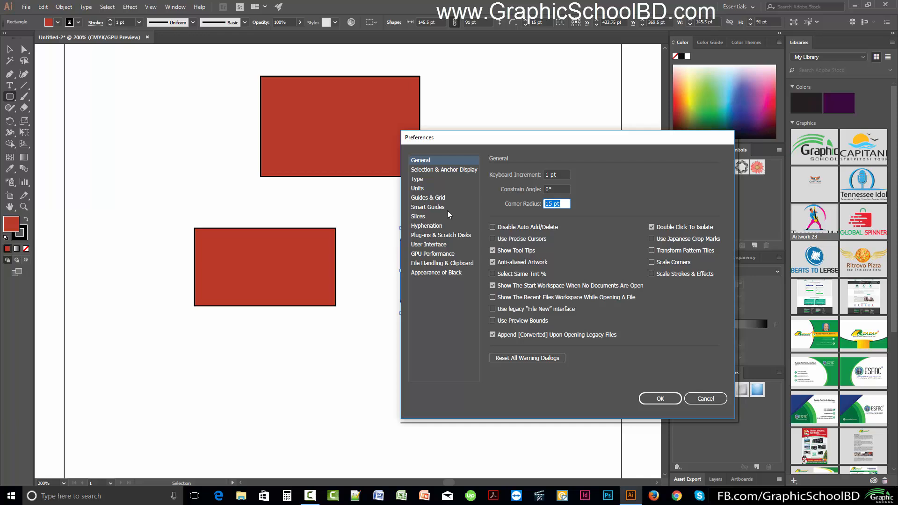
{"action": "type", "text": "25"}
{"action": "left_click", "coordinate": [660, 399]}
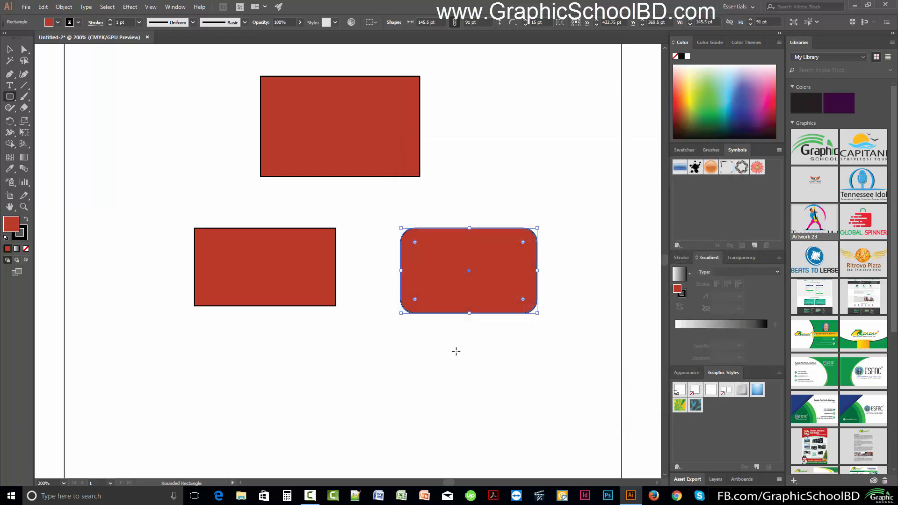
- Draw a rounded rectangle about 167.5 × 79.5 pt below the existing rounded rectangle, and deselect it
{"action": "left_click_drag", "start_coordinate": [403, 333], "coordinate": [560, 408]}
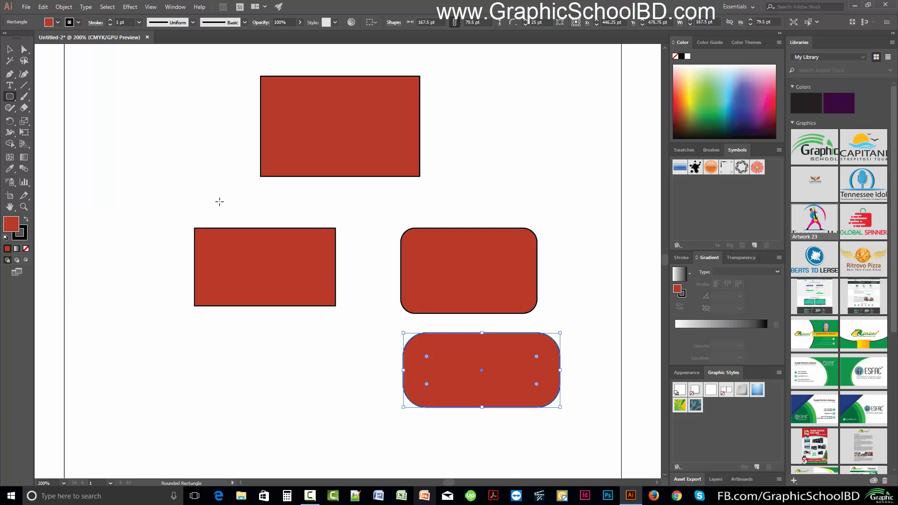
{"action": "left_click", "coordinate": [11, 49]}
{"action": "left_click", "coordinate": [267, 185]}
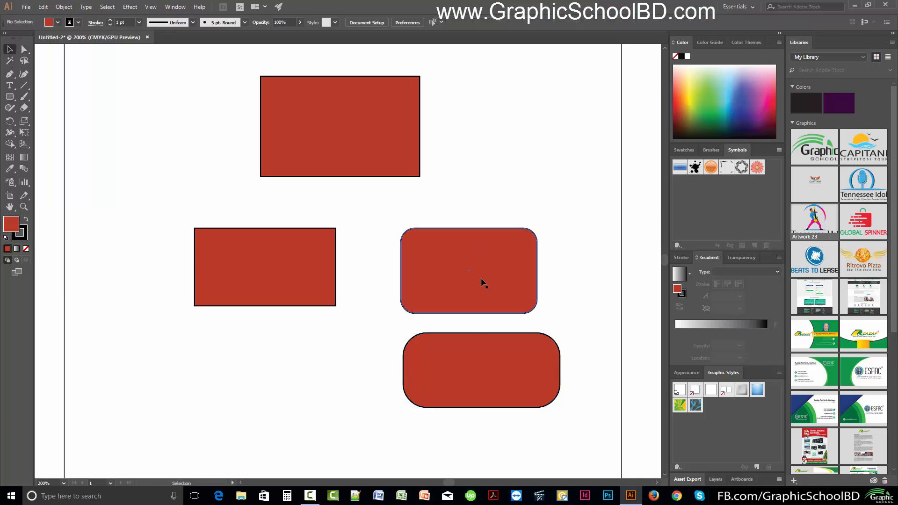
- Rearrange the two rounded rectangles, and delete all three shapes other than the large red rectangle
{"action": "left_click_drag", "start_coordinate": [505, 367], "coordinate": [545, 168]}
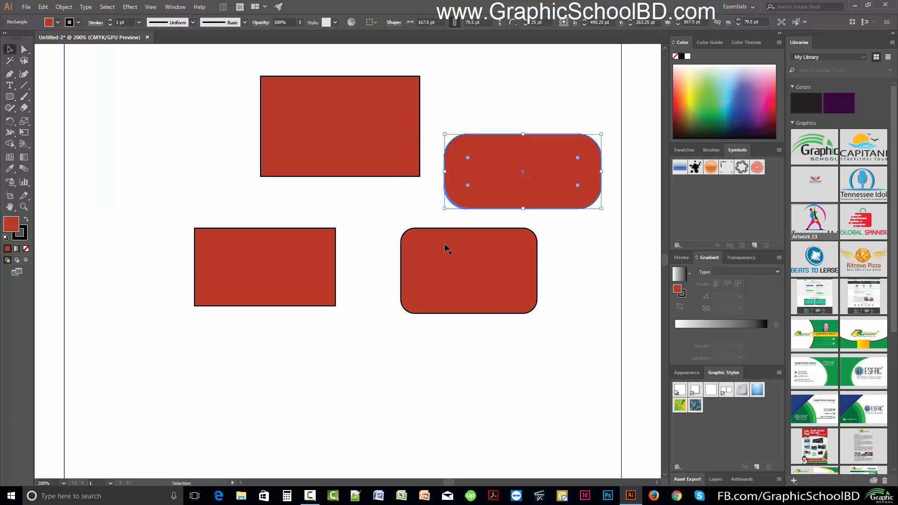
{"action": "left_click_drag", "start_coordinate": [429, 263], "coordinate": [426, 311]}
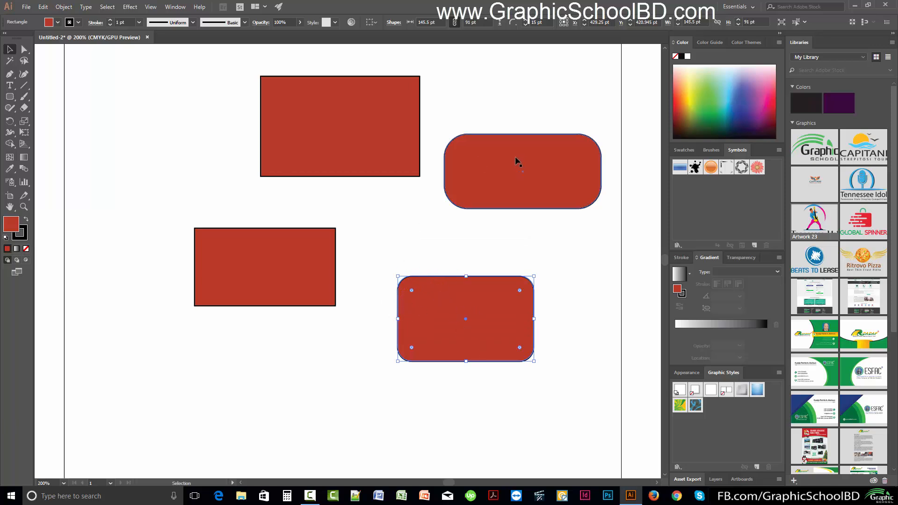
{"action": "left_click_drag", "start_coordinate": [504, 174], "coordinate": [497, 204]}
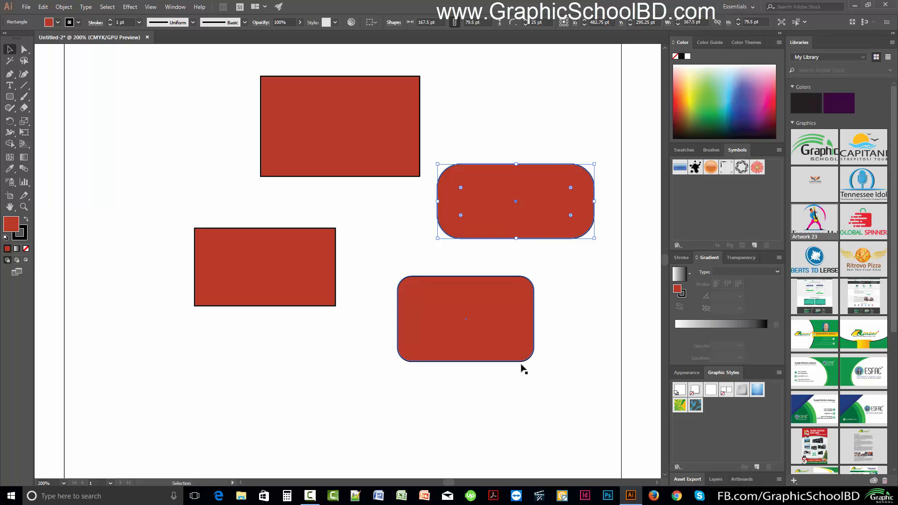
{"action": "left_click_drag", "start_coordinate": [553, 408], "coordinate": [255, 236]}
{"action": "key", "text": "Delete"}
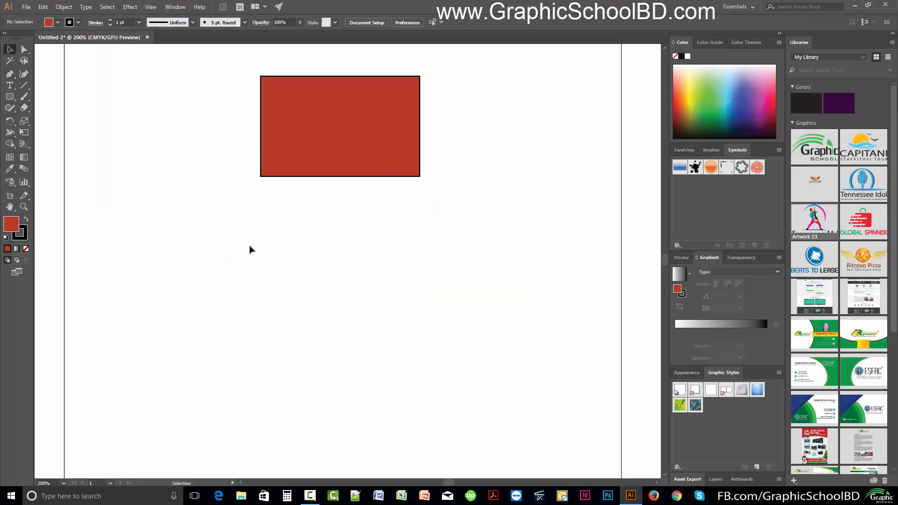
- Choose the first handle style in the Selection & Anchor Display preferences
{"action": "key", "text": "ctrl+k"}
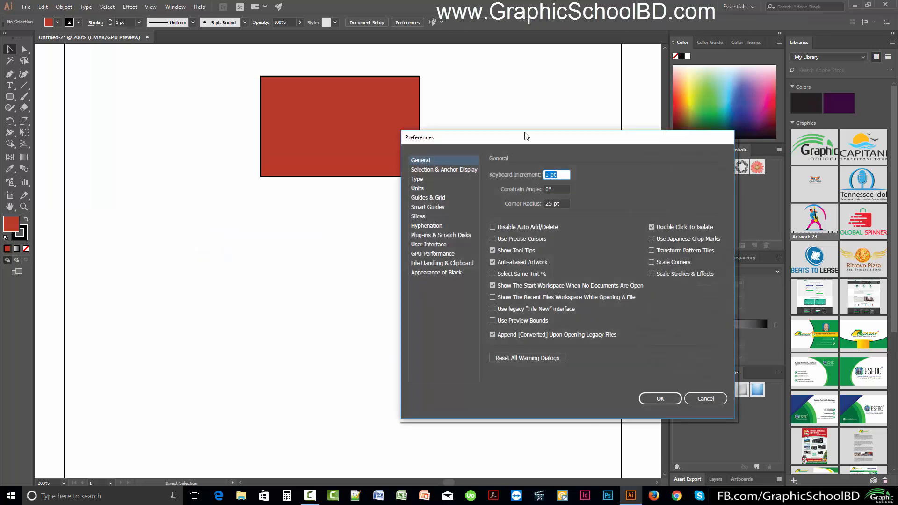
{"action": "left_click_drag", "start_coordinate": [525, 136], "coordinate": [483, 141]}
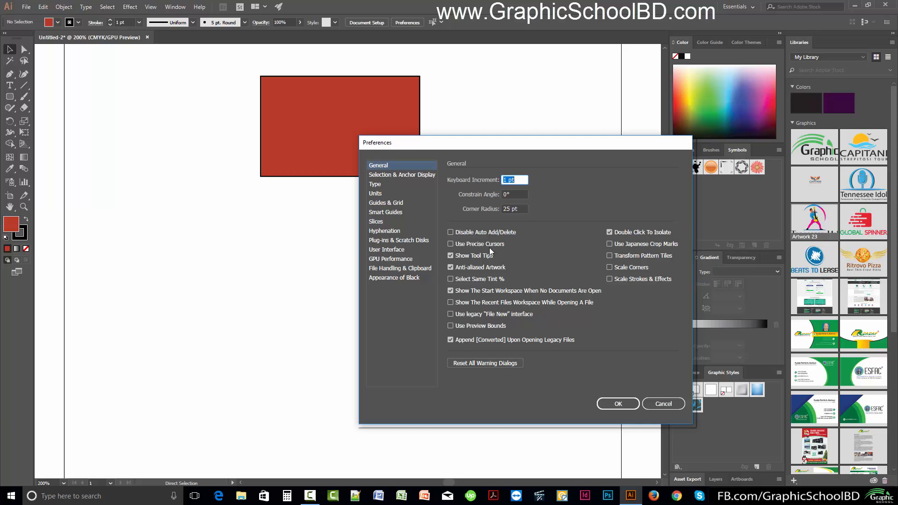
{"action": "left_click", "coordinate": [397, 174]}
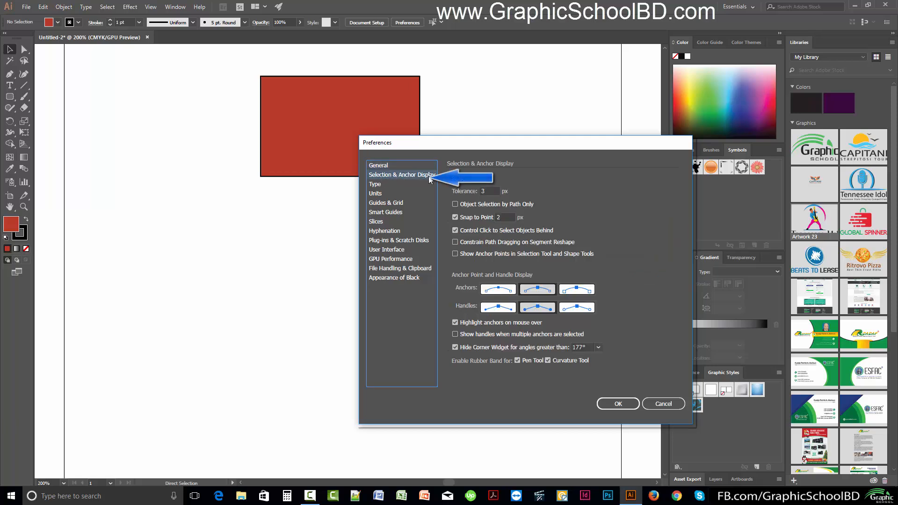
{"action": "left_click", "coordinate": [500, 289]}
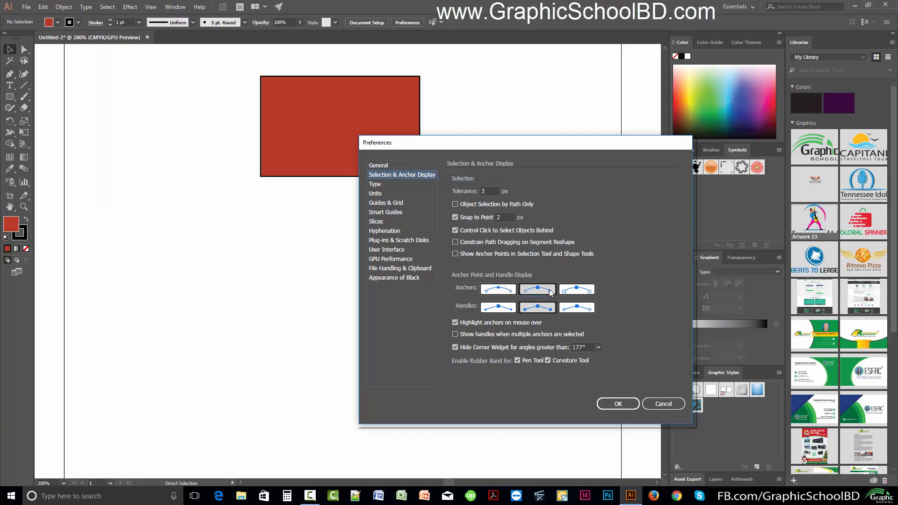
{"action": "left_click", "coordinate": [495, 309]}
{"action": "left_click", "coordinate": [495, 311]}
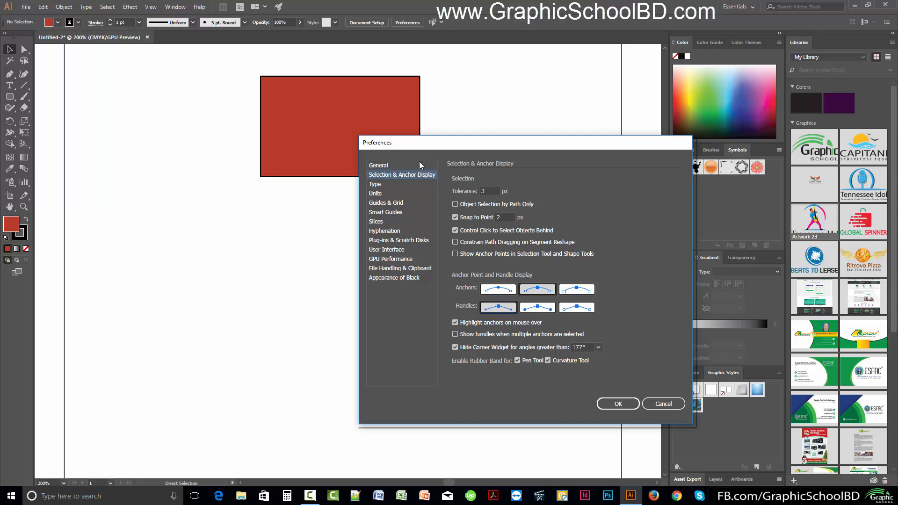
- Examine the Type preferences and the available general, stroke and type units in the Units preferences, leaving Points selected
{"action": "left_click", "coordinate": [386, 185]}
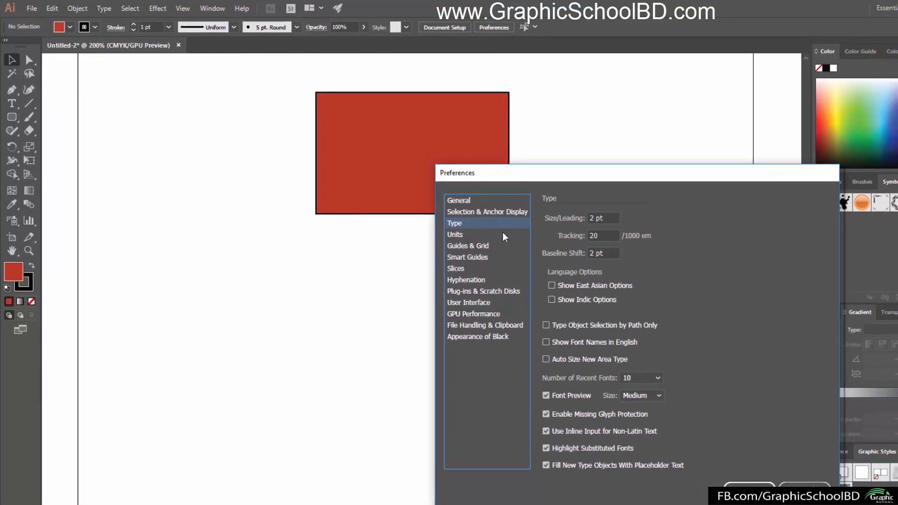
{"action": "left_click", "coordinate": [481, 248]}
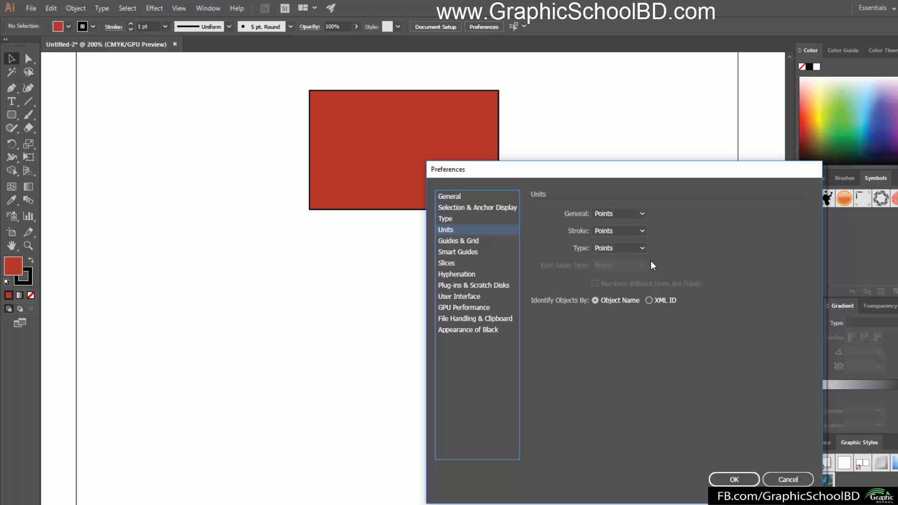
{"action": "left_click", "coordinate": [624, 248]}
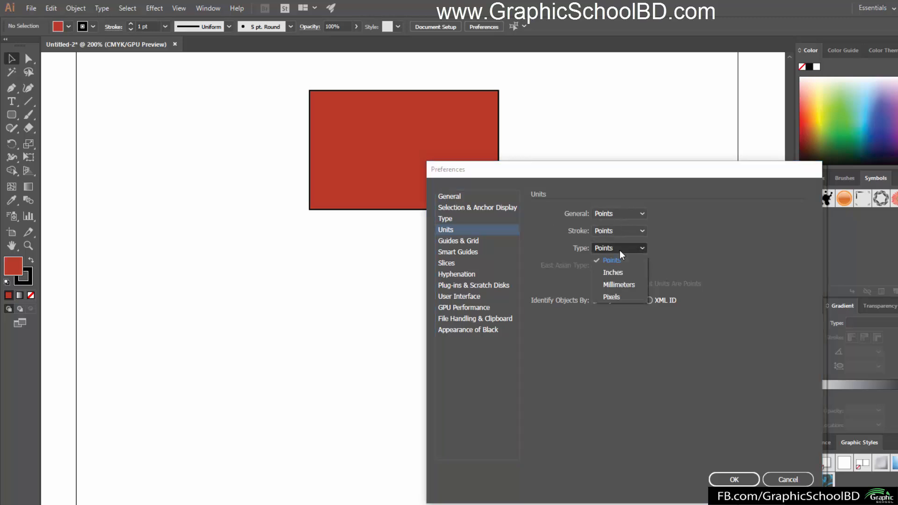
{"action": "left_click", "coordinate": [621, 258]}
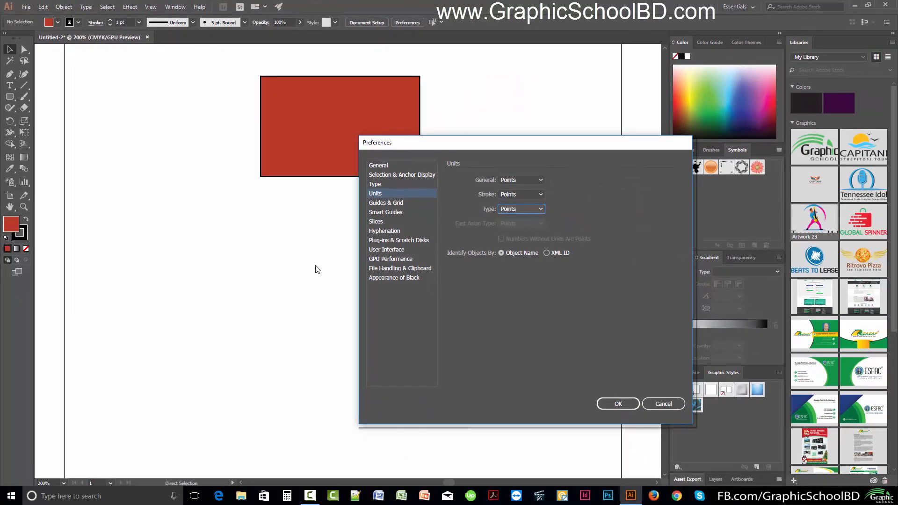
{"action": "left_click", "coordinate": [514, 209]}
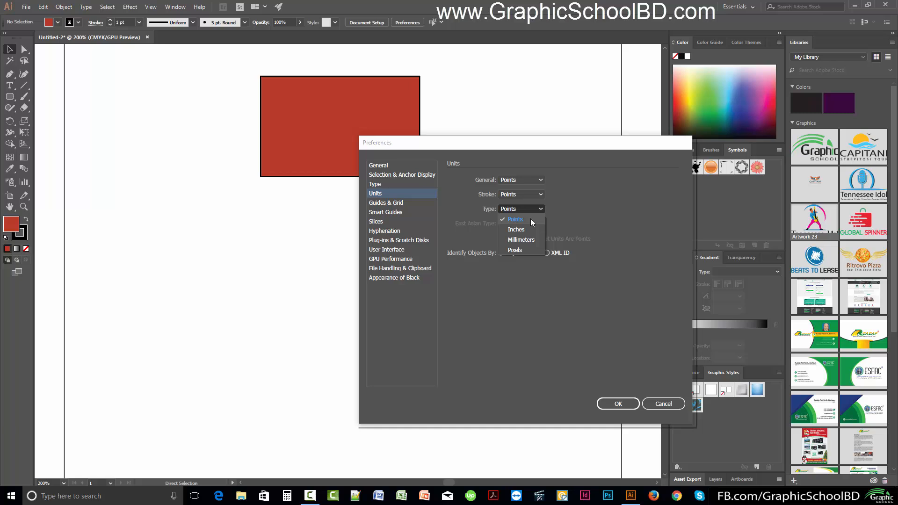
{"action": "left_click", "coordinate": [530, 218]}
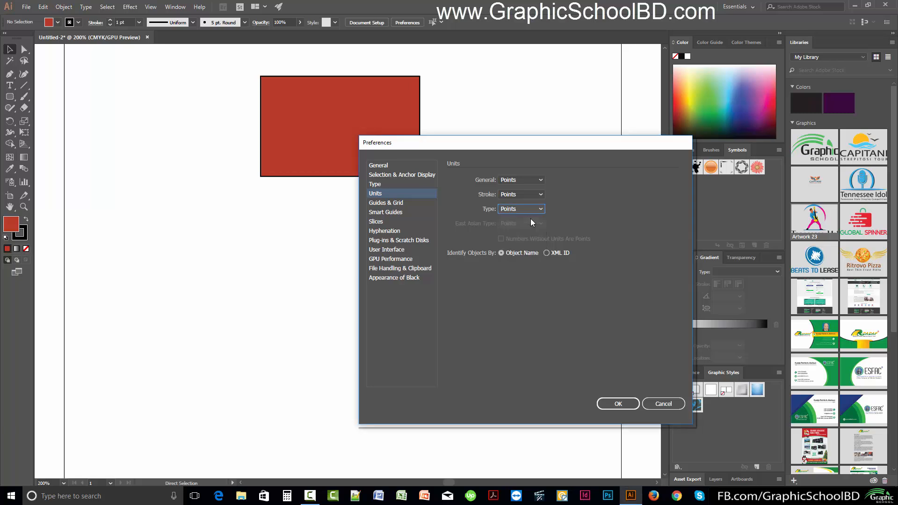
{"action": "left_click", "coordinate": [516, 196]}
{"action": "left_click", "coordinate": [516, 195]}
{"action": "left_click", "coordinate": [520, 181]}
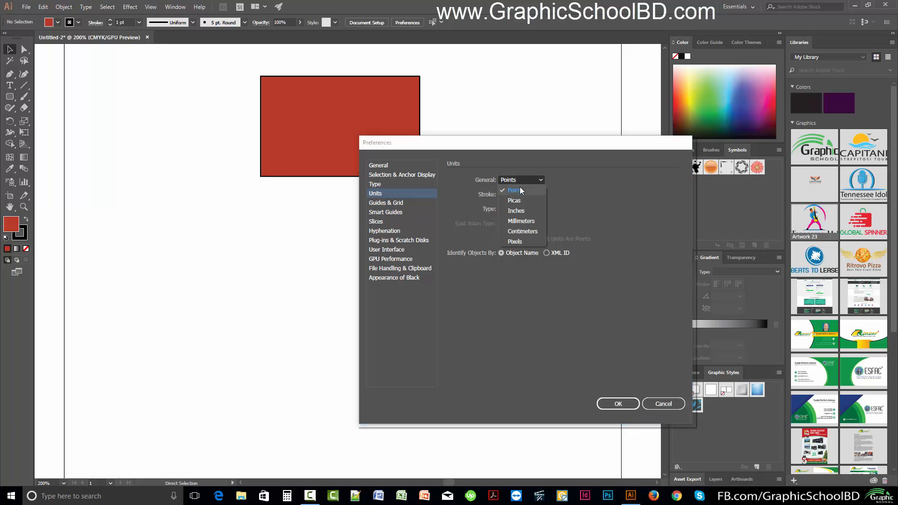
{"action": "left_click", "coordinate": [520, 187]}
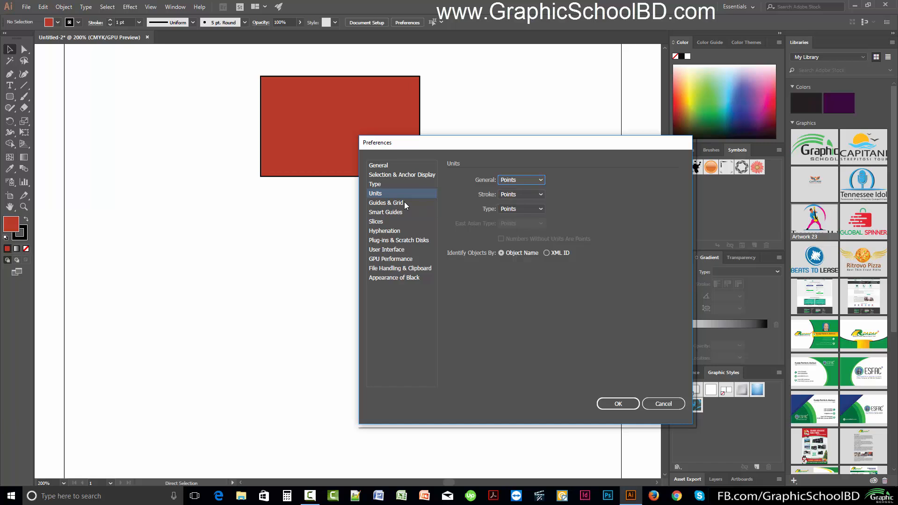
- Review the Guides & Grid preferences and close the preferences without saving
{"action": "left_click", "coordinate": [386, 203]}
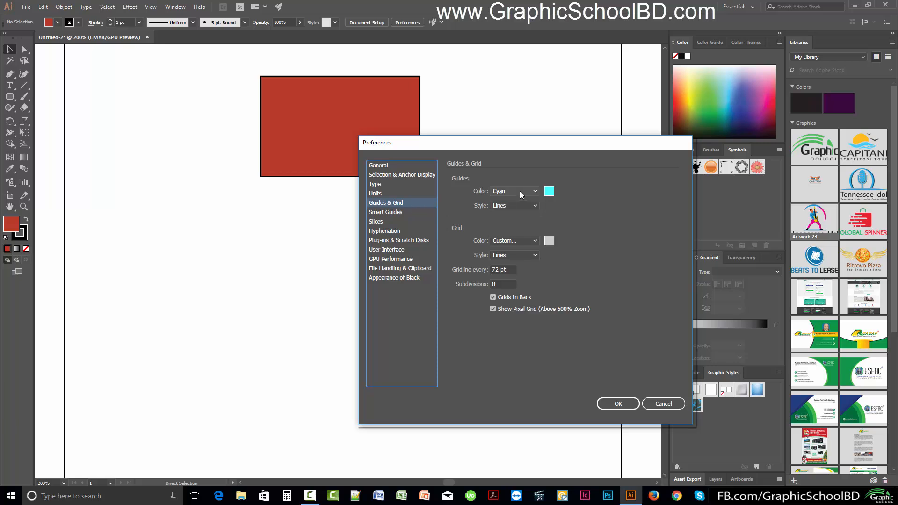
{"action": "key", "text": "ctrl+Tab"}
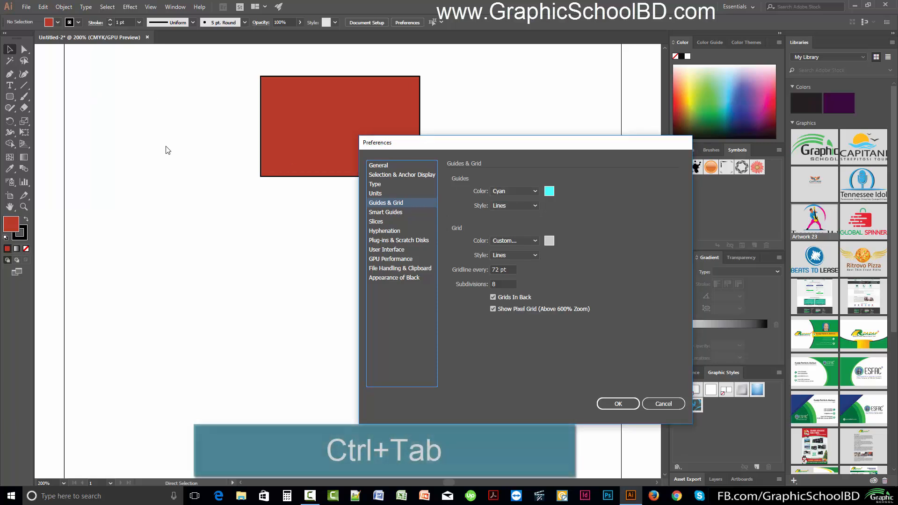
{"action": "left_click", "coordinate": [656, 403]}
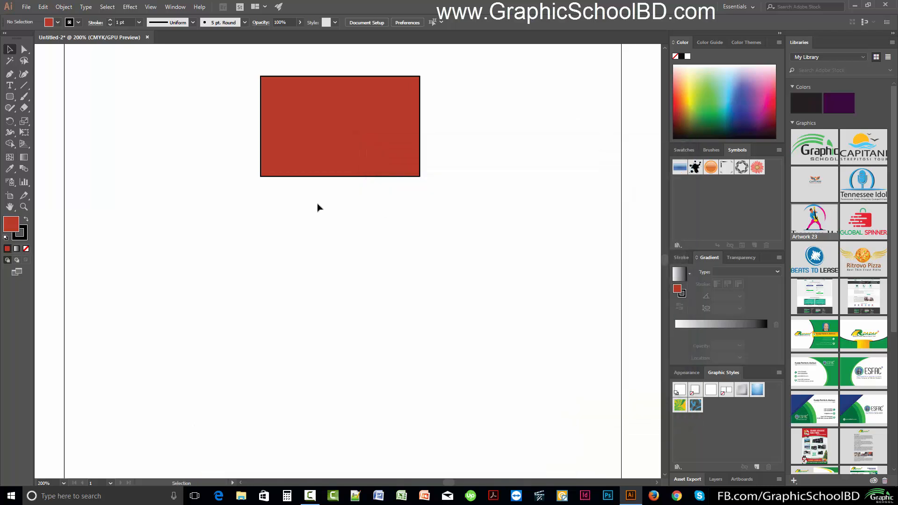
- Show the rulers and add a horizontal guide at about Y 359 pt and a vertical guide left of the red rectangle
{"action": "key", "text": "ctrl+r"}
{"action": "left_click_drag", "start_coordinate": [219, 50], "coordinate": [295, 261]}
{"action": "left_click_drag", "start_coordinate": [41, 247], "coordinate": [191, 257]}
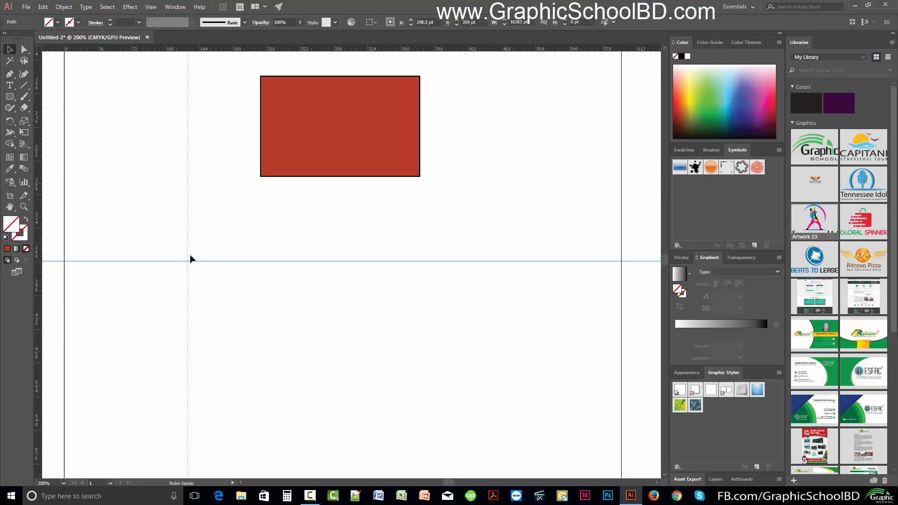
{"action": "left_click", "coordinate": [136, 213]}
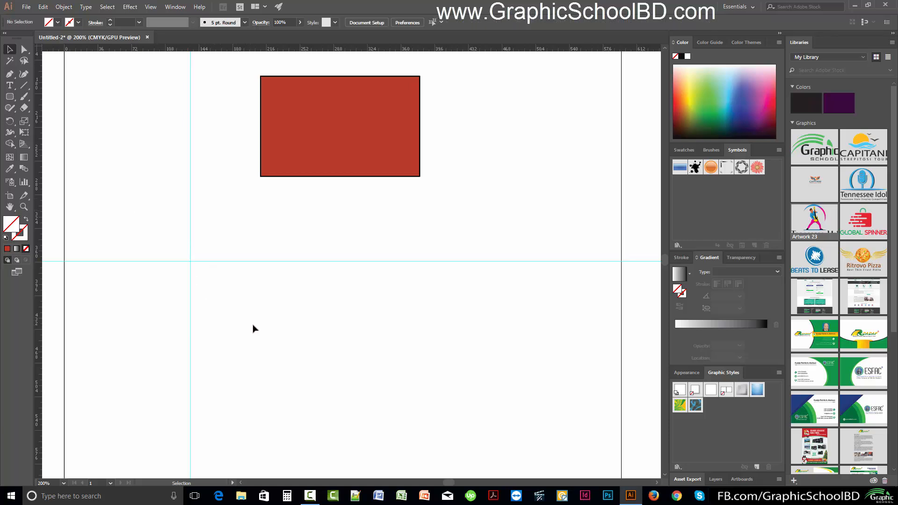
- Select both guides together, deselect them, and reselect only the horizontal guide
{"action": "left_click_drag", "start_coordinate": [123, 210], "coordinate": [244, 311]}
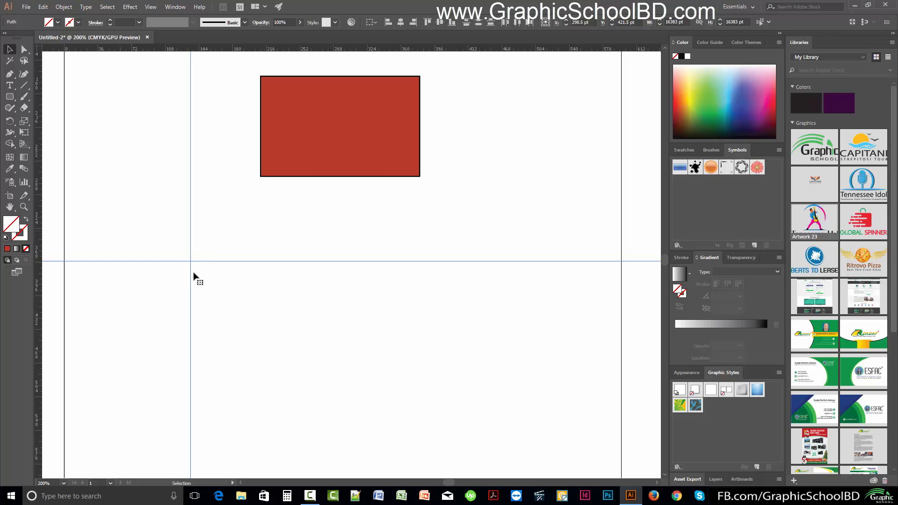
{"action": "left_click", "coordinate": [246, 300]}
{"action": "left_click_drag", "start_coordinate": [284, 265], "coordinate": [284, 246]}
{"action": "left_click_drag", "start_coordinate": [300, 352], "coordinate": [253, 209]}
- Set the guide color to Light Red with the Lines style in the Guides & Grid preferences
{"action": "key", "text": "ctrl+k"}
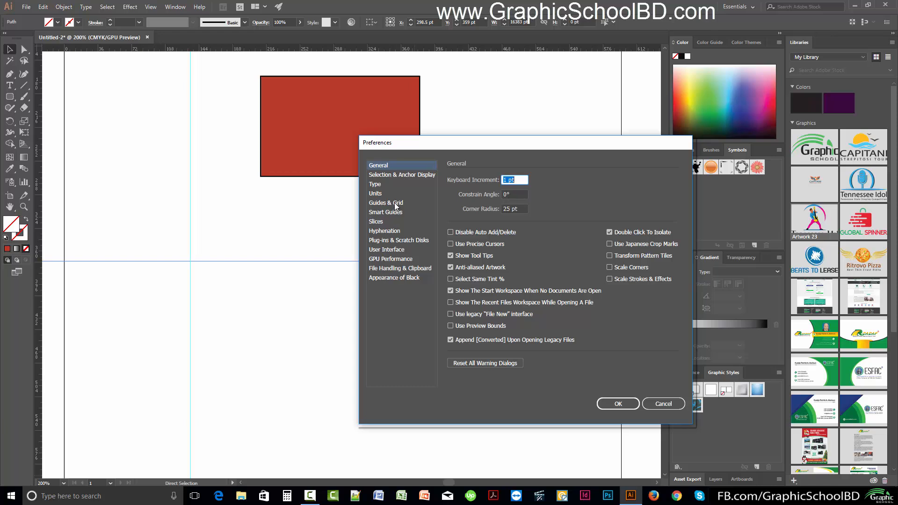
{"action": "left_click", "coordinate": [395, 203]}
{"action": "left_click", "coordinate": [528, 194]}
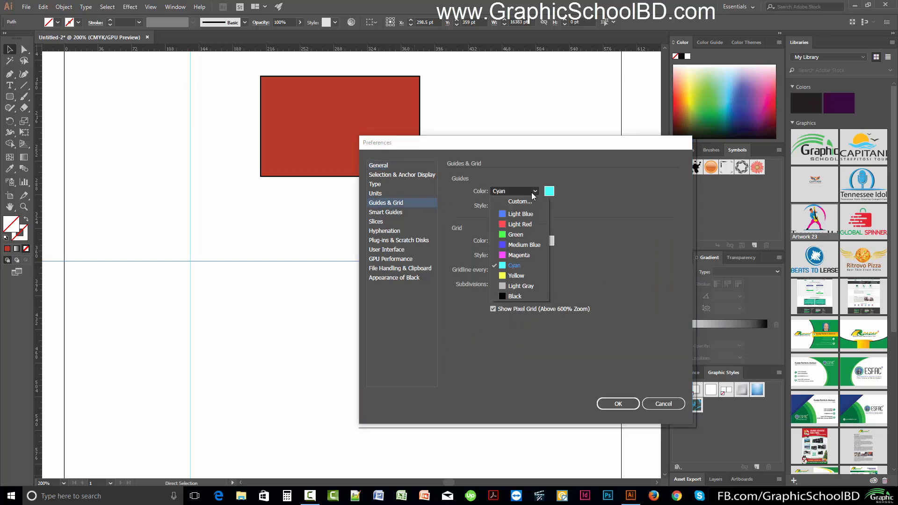
{"action": "left_click", "coordinate": [520, 224]}
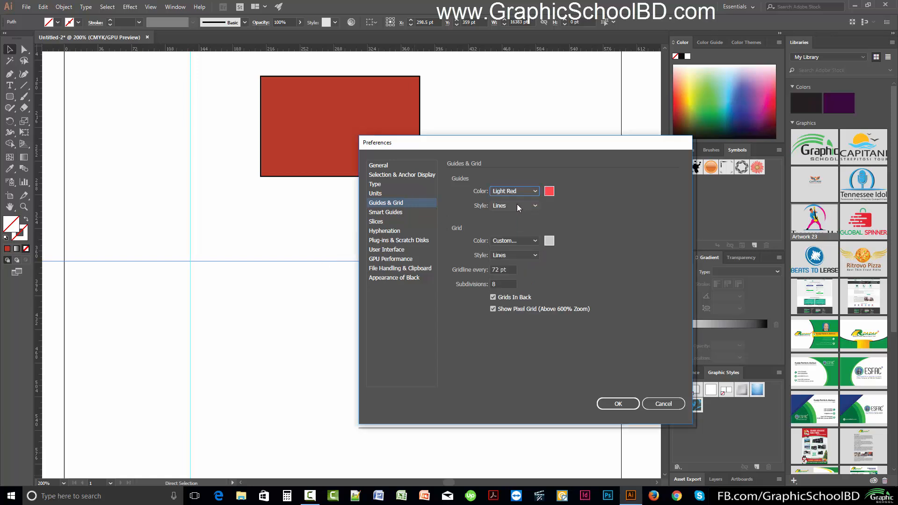
{"action": "left_click", "coordinate": [515, 205]}
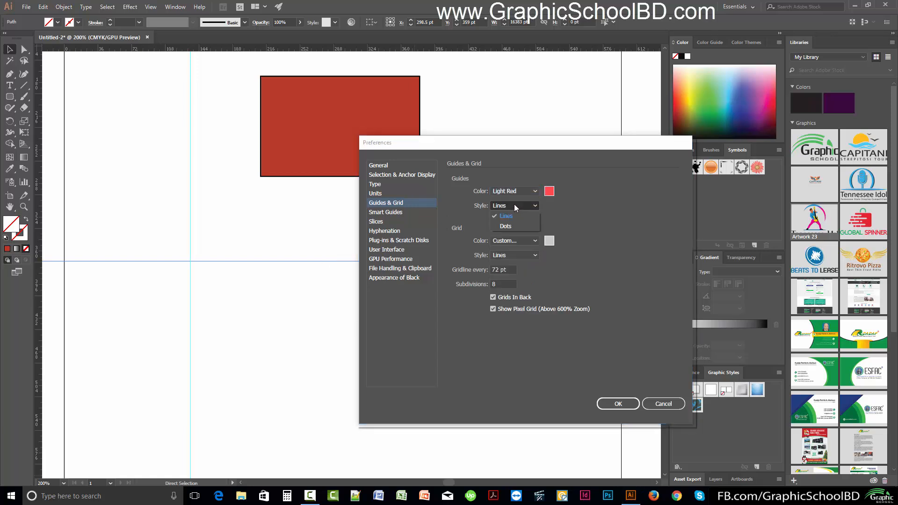
{"action": "left_click", "coordinate": [511, 218]}
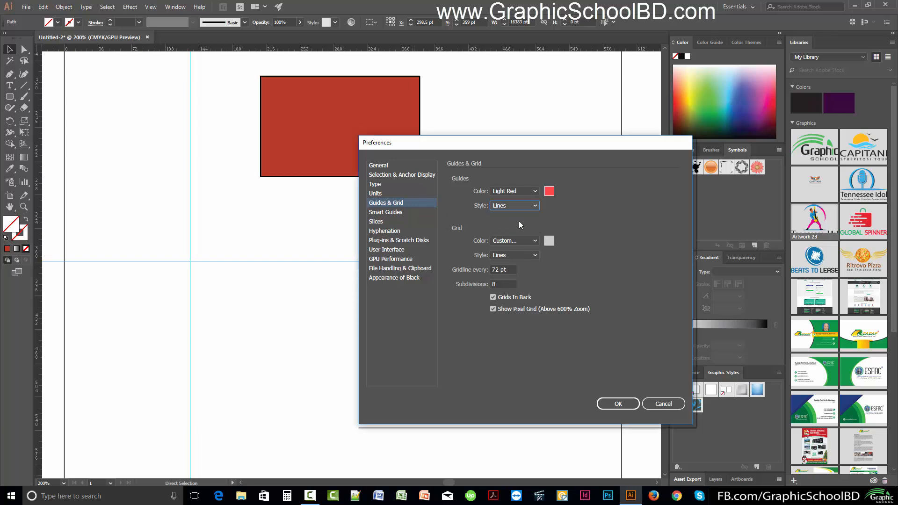
{"action": "left_click", "coordinate": [618, 404]}
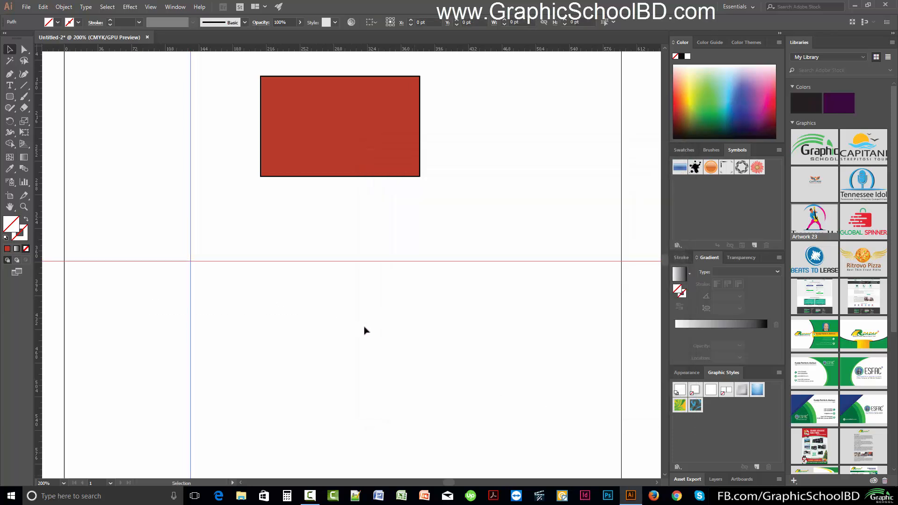
- Select the horizontal and vertical guides by their crossing, and clear the selection
{"action": "left_click_drag", "start_coordinate": [273, 287], "coordinate": [294, 318]}
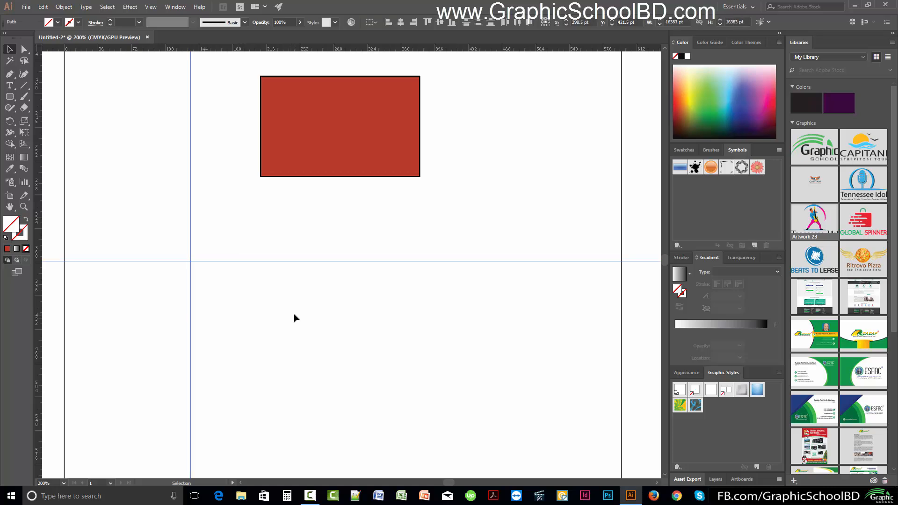
{"action": "left_click_drag", "start_coordinate": [337, 344], "coordinate": [304, 341]}
{"action": "left_click", "coordinate": [287, 362]}
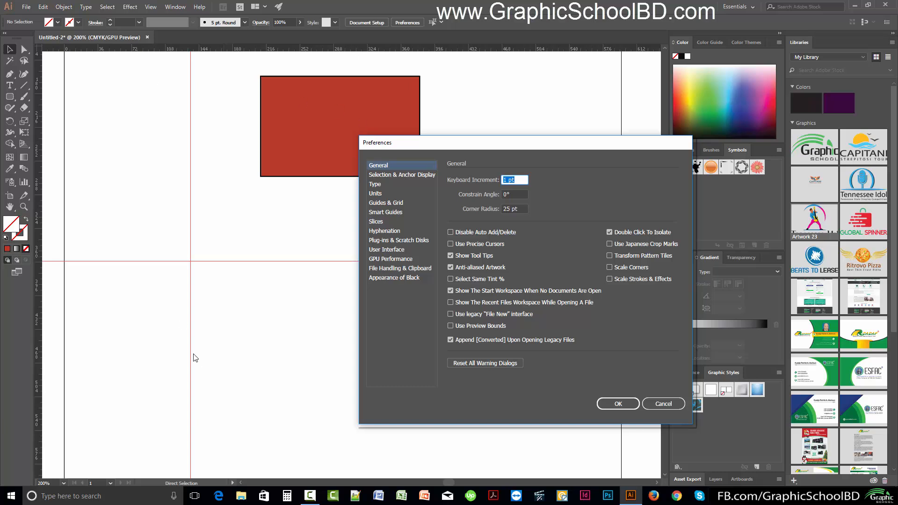
- Examine the Smart Guides color options, the Slices and Hyphenation preferences, and the User Interface preferences
{"action": "left_click", "coordinate": [395, 212]}
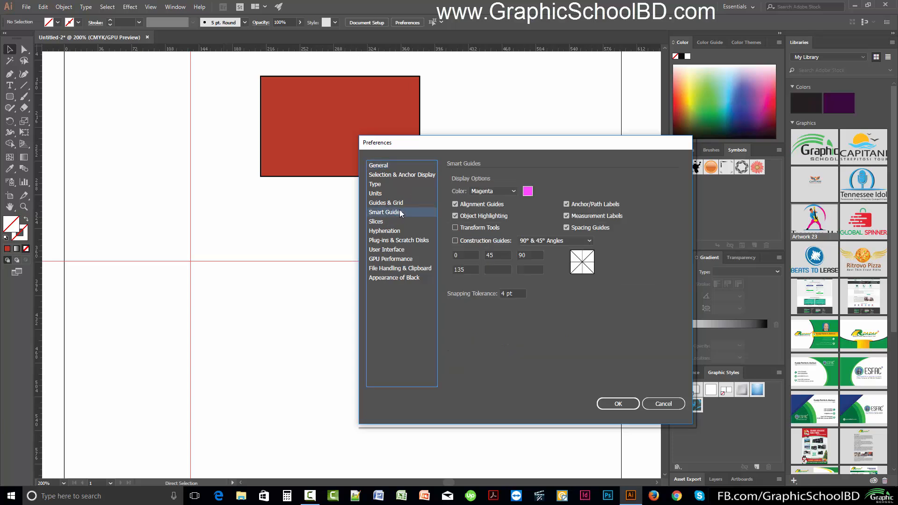
{"action": "left_click", "coordinate": [504, 191]}
{"action": "left_click", "coordinate": [504, 191]}
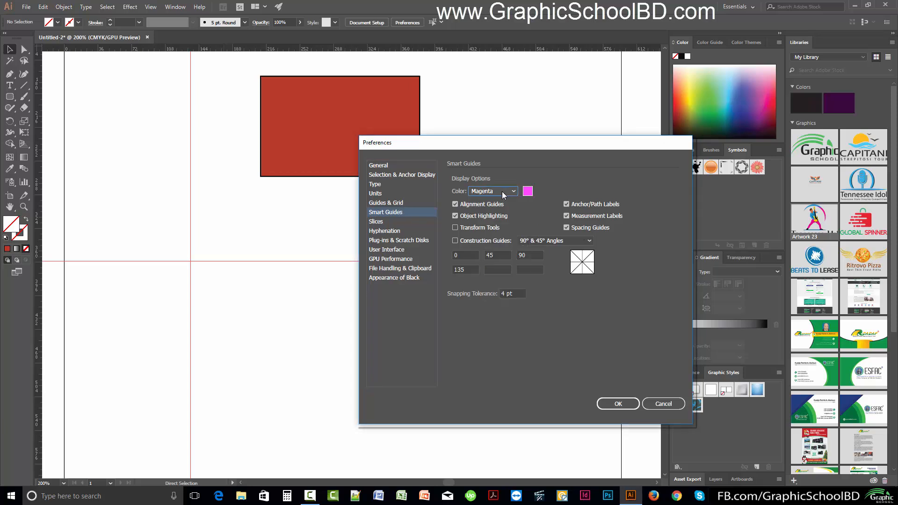
{"action": "left_click", "coordinate": [394, 222]}
{"action": "left_click", "coordinate": [402, 231]}
{"action": "left_click", "coordinate": [405, 249]}
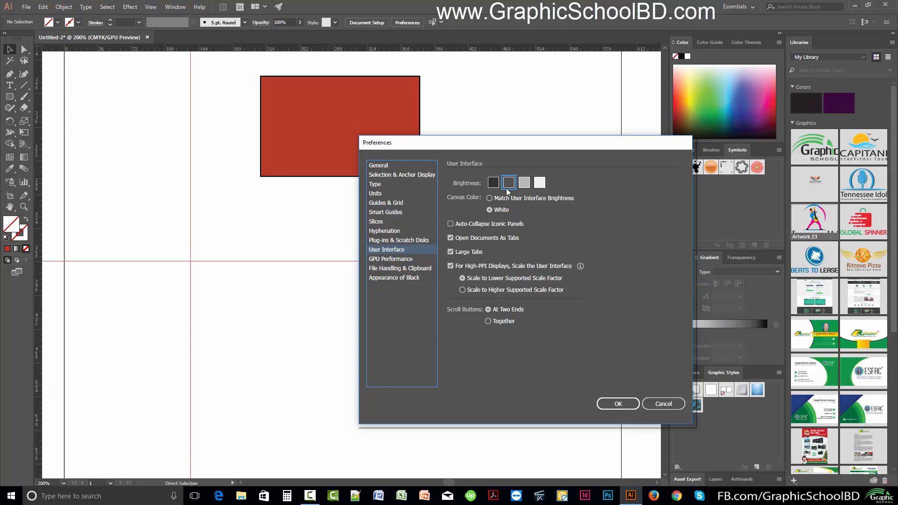
- Try all four interface brightness levels, and apply Medium Dark
{"action": "left_click", "coordinate": [494, 184]}
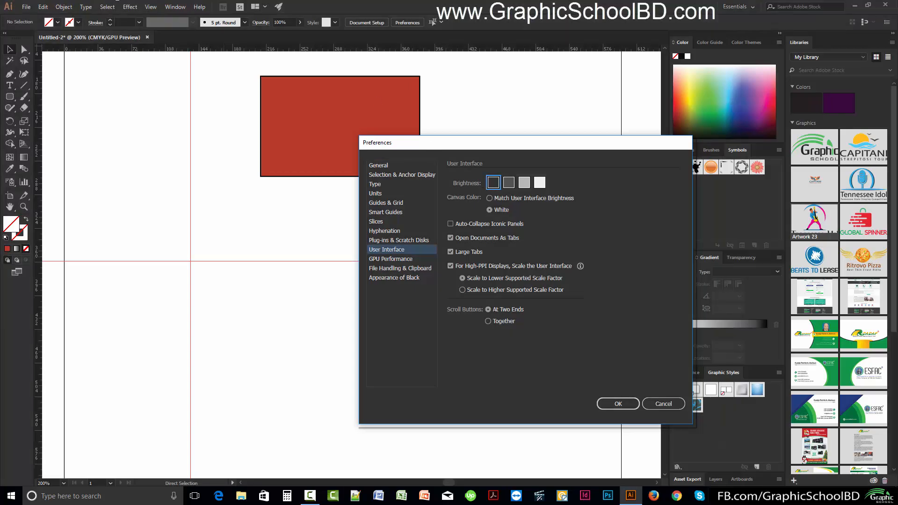
{"action": "left_click", "coordinate": [509, 184]}
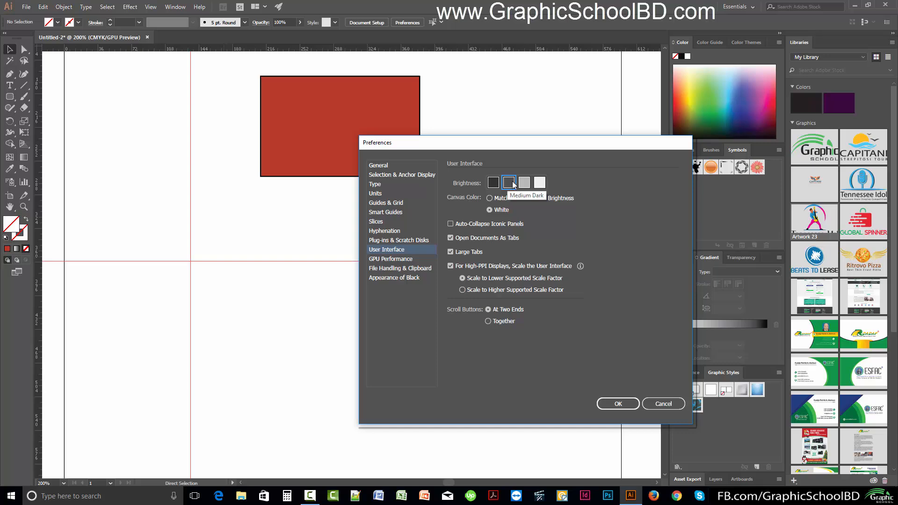
{"action": "left_click", "coordinate": [524, 183]}
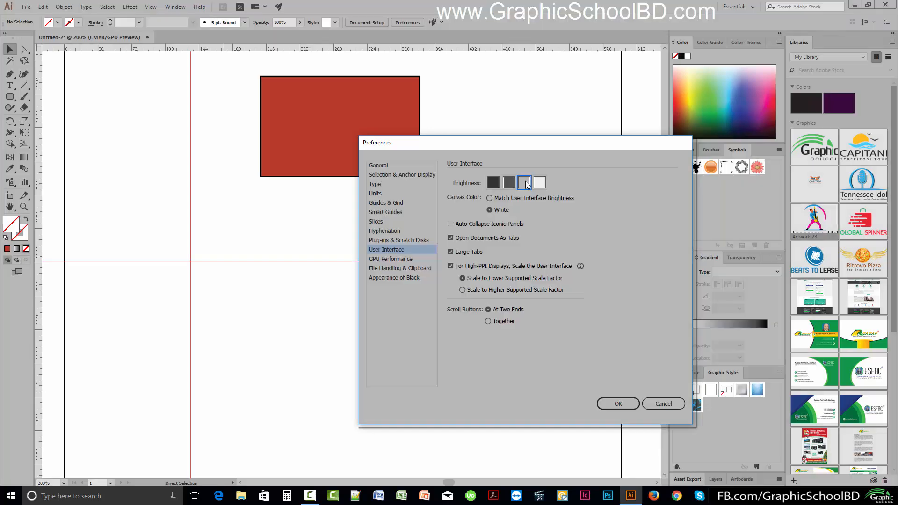
{"action": "left_click", "coordinate": [540, 184]}
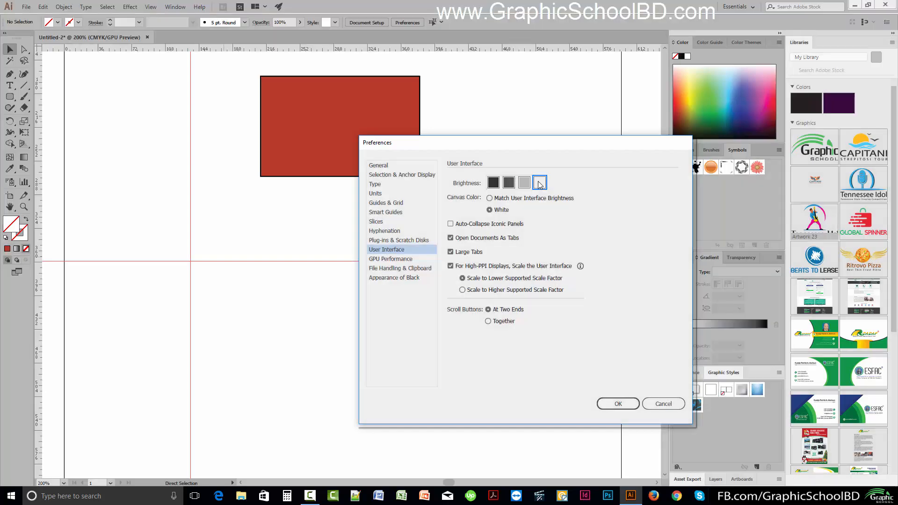
{"action": "left_click", "coordinate": [510, 186]}
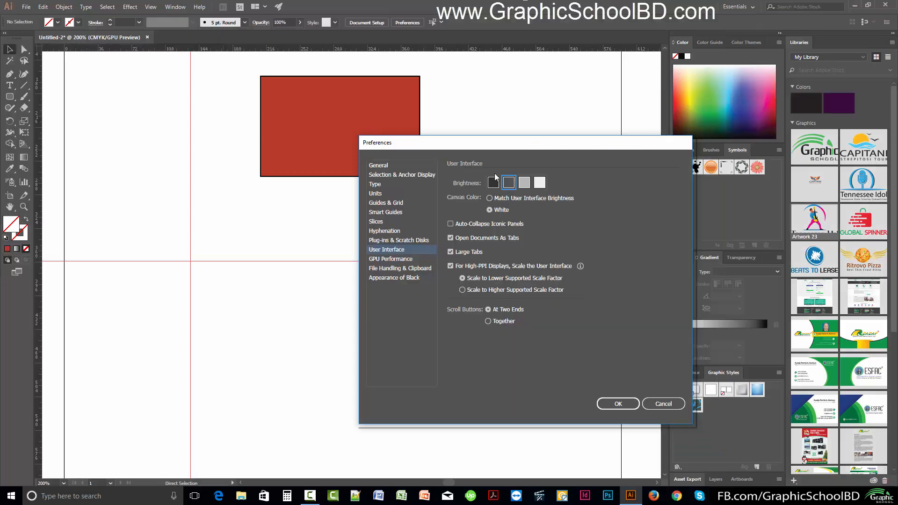
{"action": "left_click", "coordinate": [618, 406]}
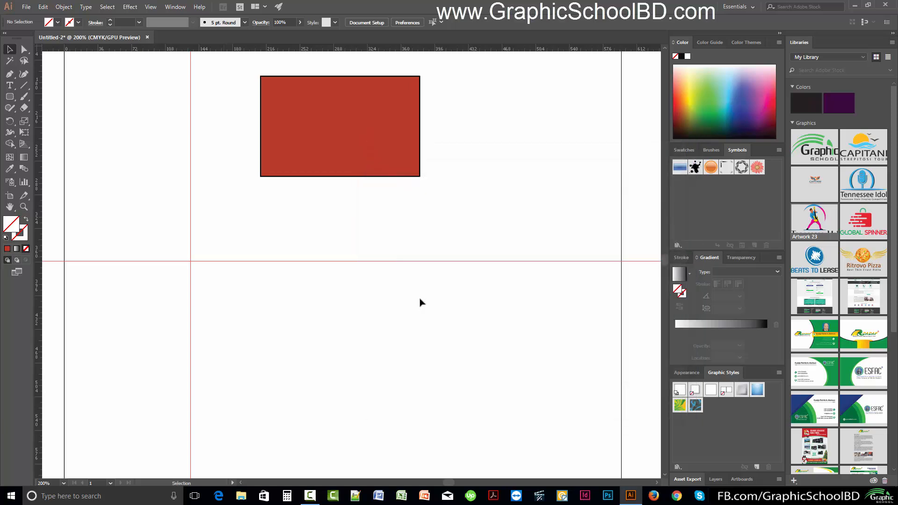
- Delete the vertical and horizontal guides, and undo both deletions
{"action": "scroll", "coordinate": [389, 296], "scroll_direction": "down", "scroll_amount": 4}
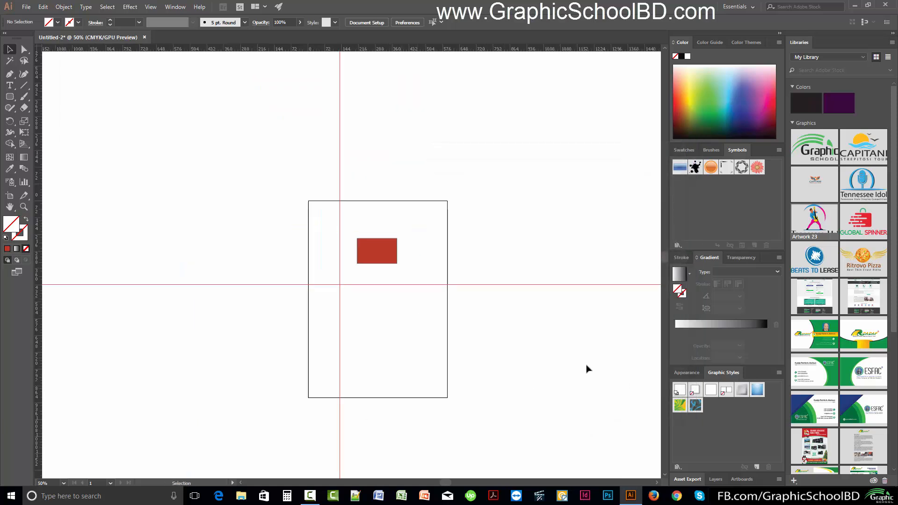
{"action": "mouse_move", "coordinate": [364, 140]}
{"action": "left_mouse_down"}
{"action": "mouse_move", "coordinate": [487, 143]}
{"action": "mouse_move", "coordinate": [198, 127]}
{"action": "left_mouse_up"}
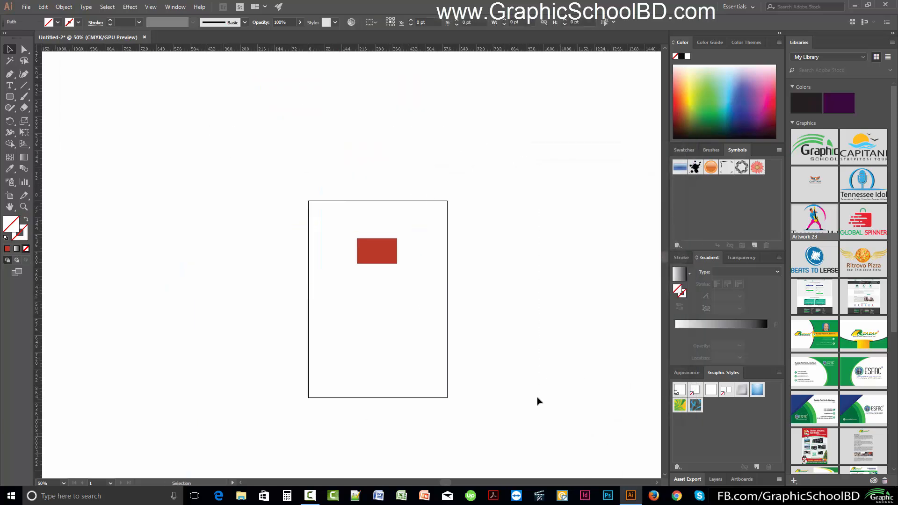
{"action": "left_click_drag", "start_coordinate": [528, 343], "coordinate": [509, 200]}
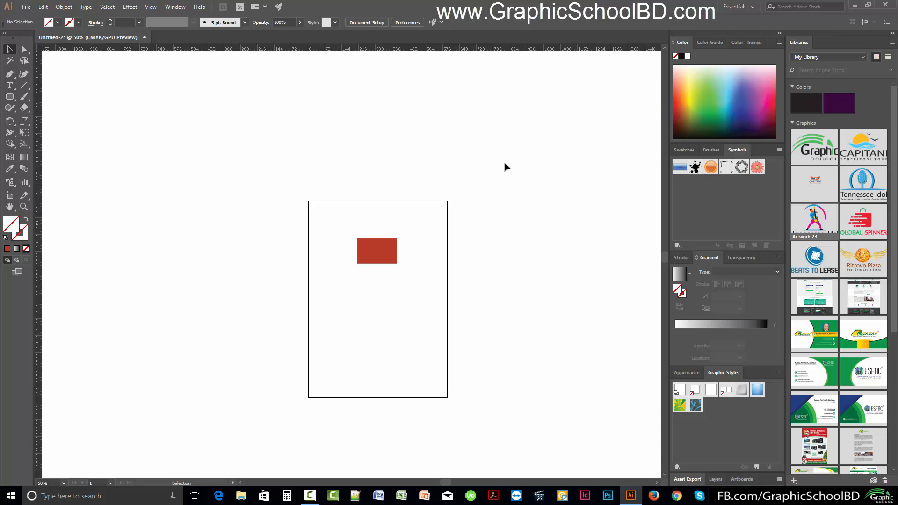
{"action": "key", "text": "ctrl+z"}
{"action": "key", "text": "ctrl+z"}
{"action": "left_click", "coordinate": [230, 132]}
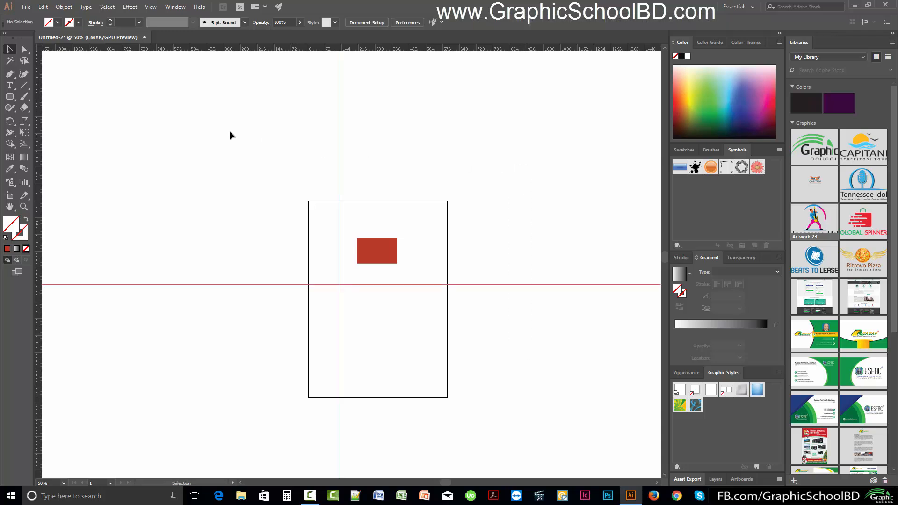
- Delete the vertical guide and the horizontal guide from the document
{"action": "left_click_drag", "start_coordinate": [218, 133], "coordinate": [386, 146]}
{"action": "key", "text": "Delete"}
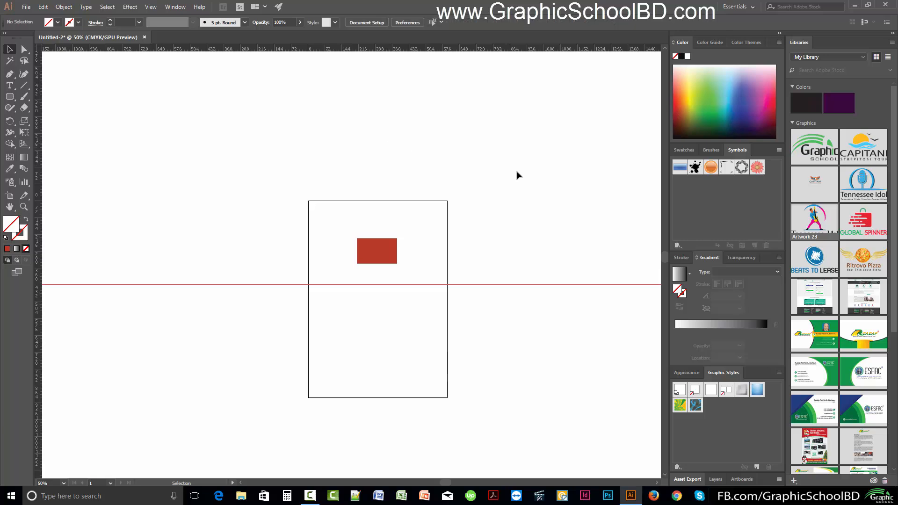
{"action": "left_click_drag", "start_coordinate": [517, 175], "coordinate": [544, 339]}
{"action": "key", "text": "Delete"}
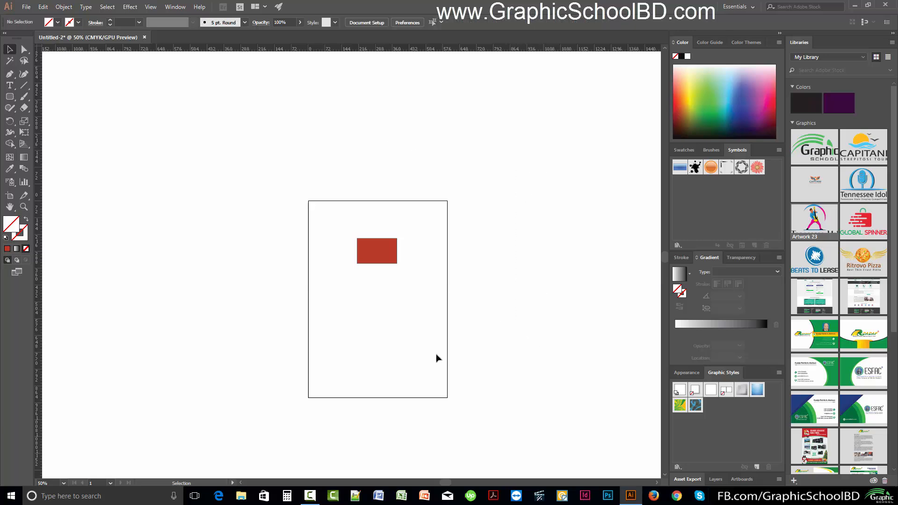
- Select the artwork across the whole artboard, and clear the selection
{"action": "left_click_drag", "start_coordinate": [363, 343], "coordinate": [344, 327]}
{"action": "left_click_drag", "start_coordinate": [291, 180], "coordinate": [342, 183]}
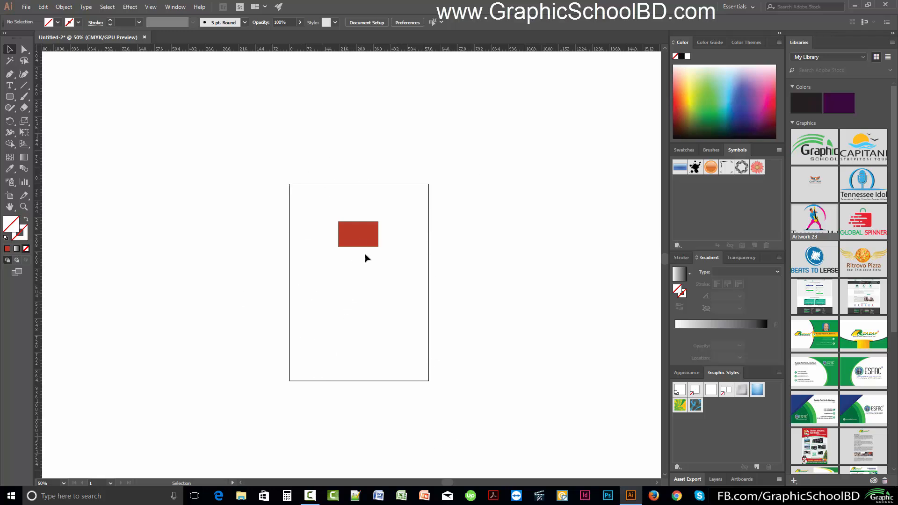
{"action": "scroll", "coordinate": [369, 251], "scroll_direction": "down", "scroll_amount": 1}
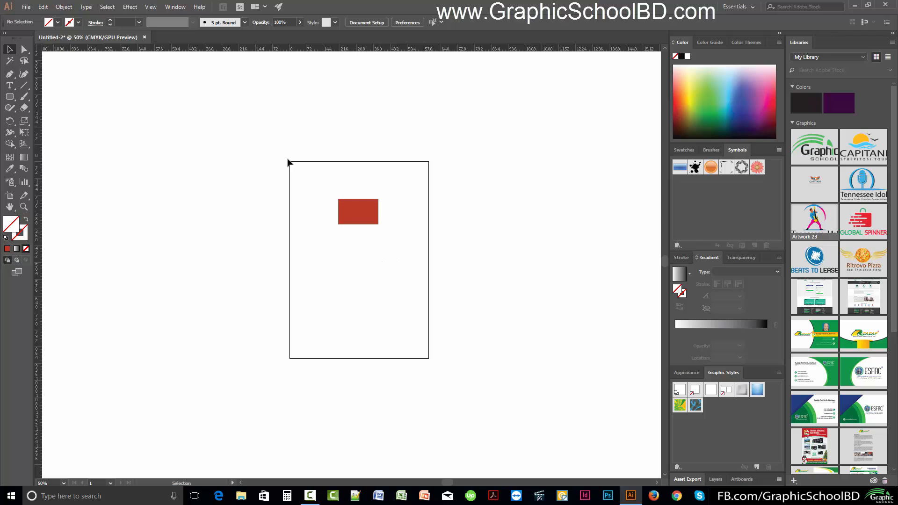
{"action": "left_click_drag", "start_coordinate": [287, 161], "coordinate": [427, 366]}
{"action": "left_click_drag", "start_coordinate": [493, 150], "coordinate": [175, 118]}
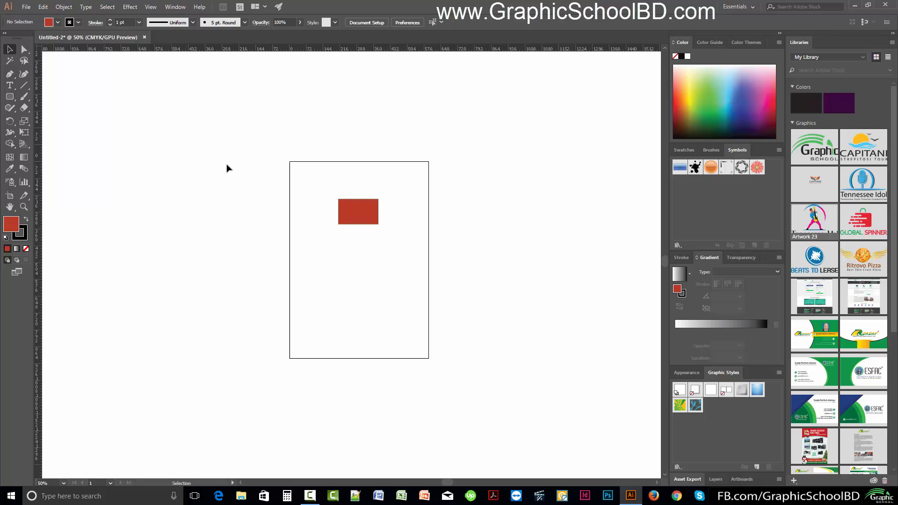
- Set the canvas color to Match User Interface Brightness, and move the Preferences dialog clear of the artboard
{"action": "key", "text": "ctrl+k"}
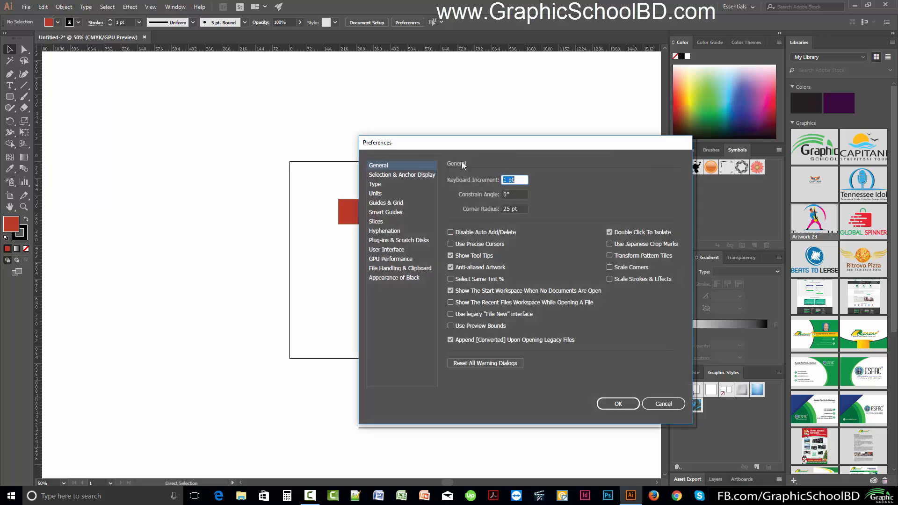
{"action": "left_click", "coordinate": [385, 250]}
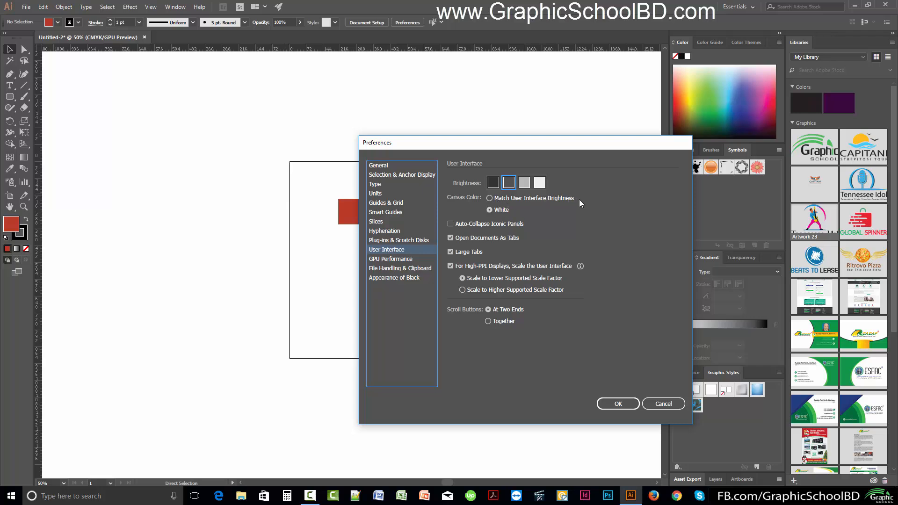
{"action": "left_click", "coordinate": [506, 199]}
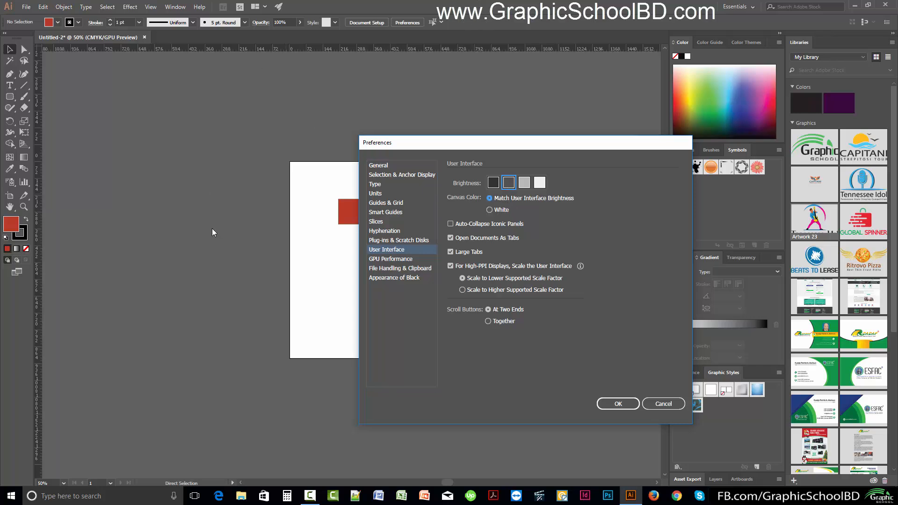
{"action": "left_click_drag", "start_coordinate": [452, 144], "coordinate": [583, 156]}
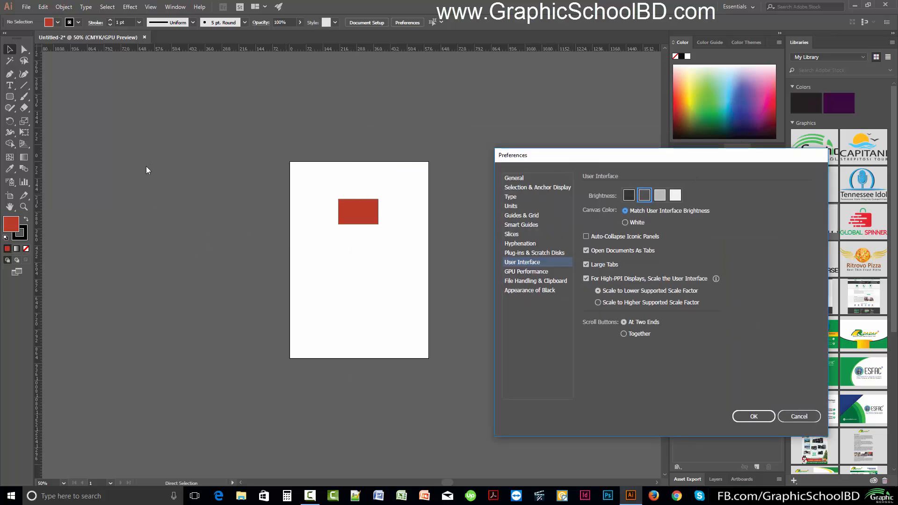
- Compare the White and Match User Interface Brightness canvas colors repeatedly, and apply White
{"action": "left_click", "coordinate": [633, 221]}
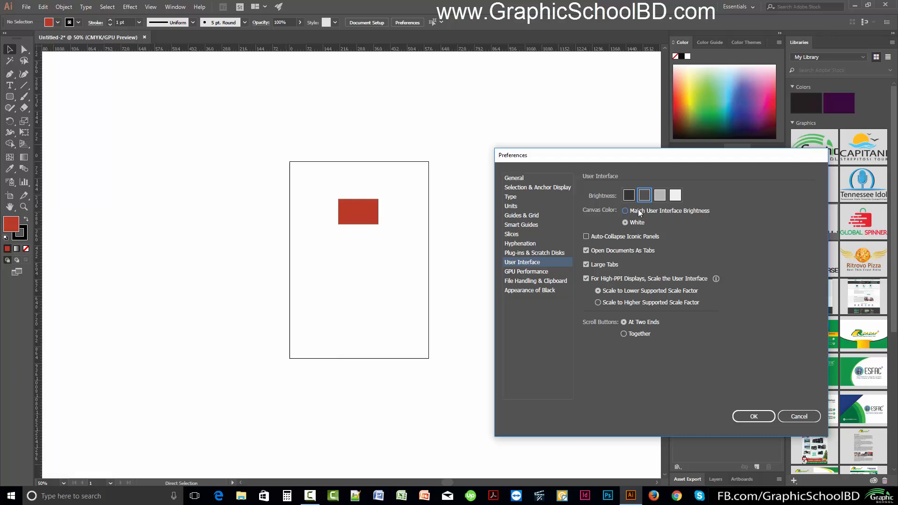
{"action": "left_click", "coordinate": [638, 209]}
{"action": "left_click", "coordinate": [635, 221]}
{"action": "left_click", "coordinate": [636, 212]}
{"action": "left_click", "coordinate": [630, 223]}
{"action": "left_click", "coordinate": [625, 212]}
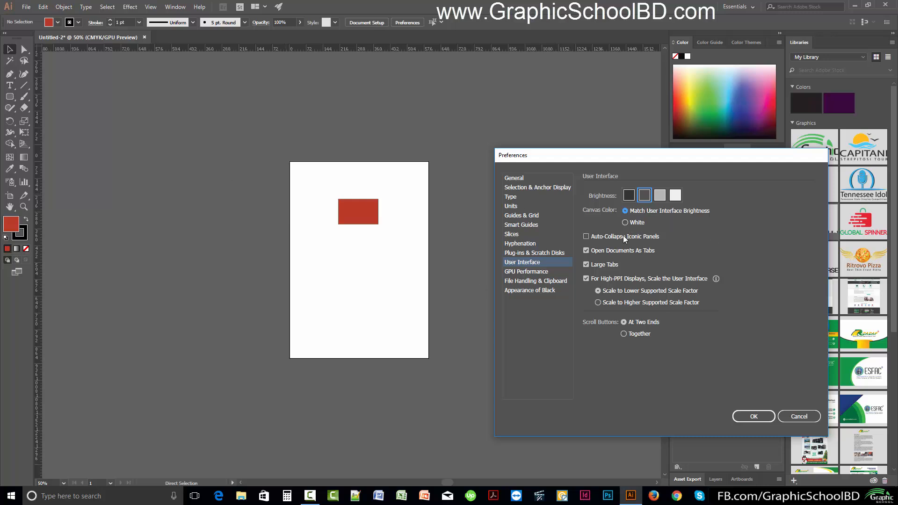
{"action": "left_click", "coordinate": [634, 223]}
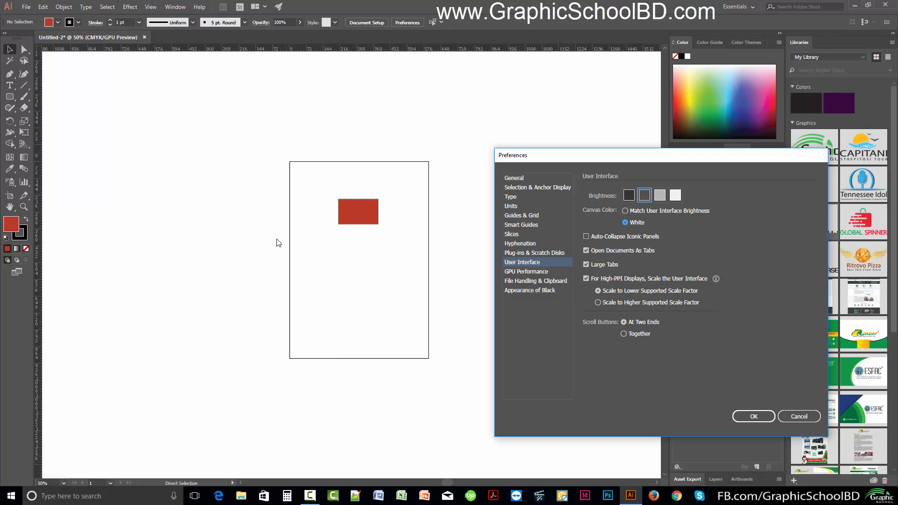
{"action": "left_click", "coordinate": [753, 416]}
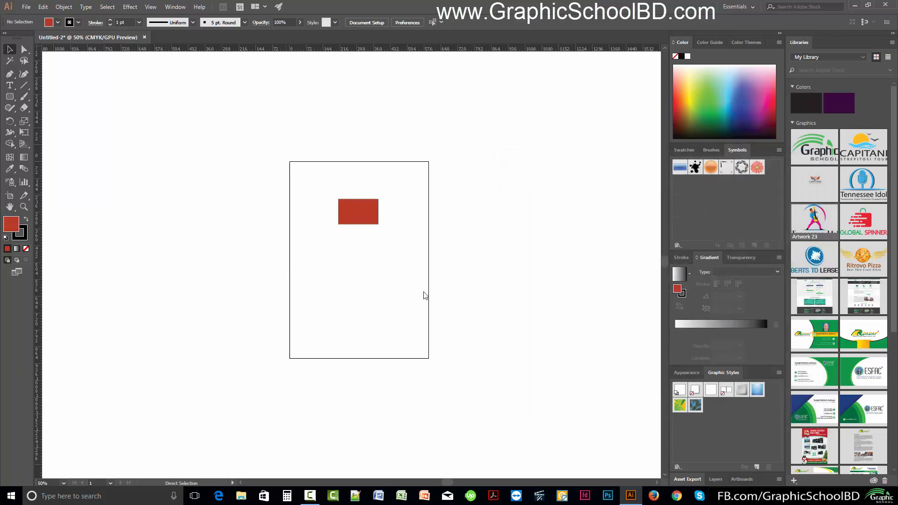
- Move the red rectangle across the artboard, off its left side and back into its upper left half, and deselect it
{"action": "left_click_drag", "start_coordinate": [374, 298], "coordinate": [387, 310]}
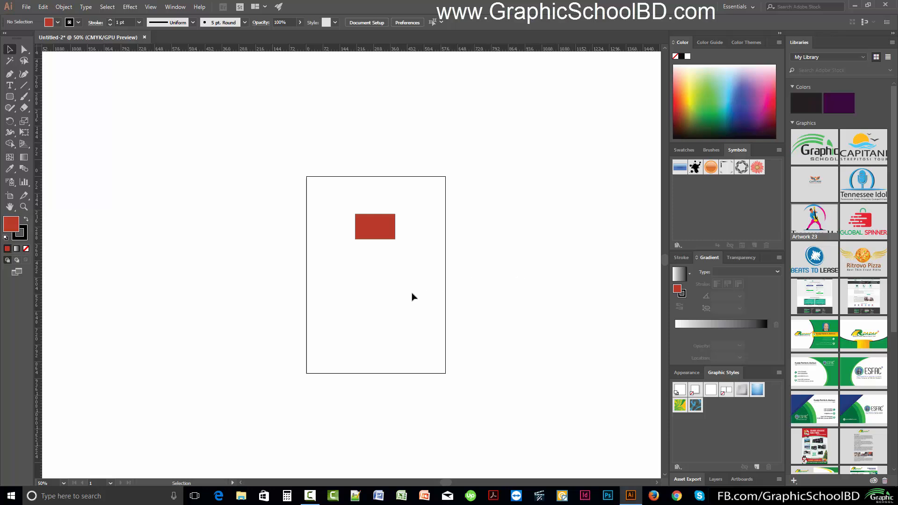
{"action": "left_click_drag", "start_coordinate": [364, 221], "coordinate": [335, 245]}
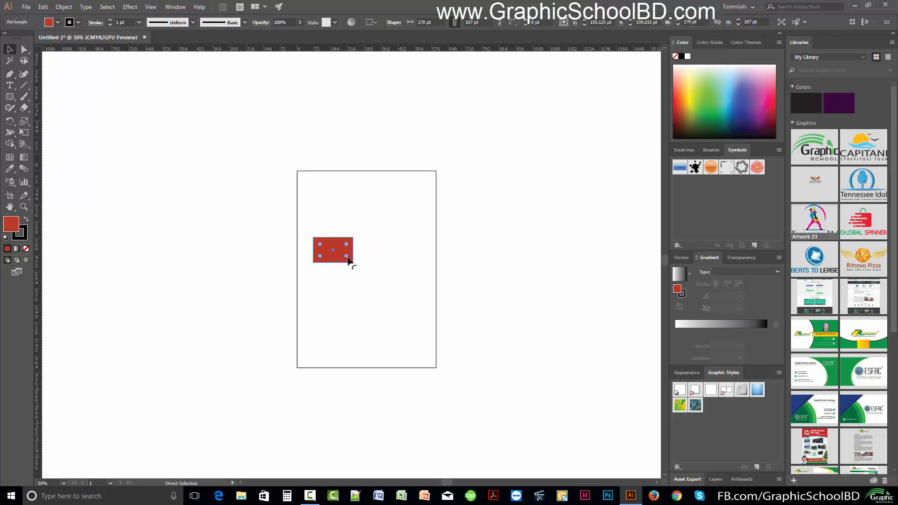
{"action": "scroll", "coordinate": [349, 260], "scroll_direction": "up", "scroll_amount": 1}
{"action": "scroll", "coordinate": [349, 295], "scroll_direction": "down", "scroll_amount": 1}
{"action": "left_click_drag", "start_coordinate": [332, 211], "coordinate": [225, 287]}
{"action": "scroll", "coordinate": [309, 227], "scroll_direction": "down", "scroll_amount": 5}
{"action": "scroll", "coordinate": [310, 229], "scroll_direction": "up", "scroll_amount": 5}
{"action": "left_click_drag", "start_coordinate": [226, 274], "coordinate": [371, 218]}
{"action": "left_click", "coordinate": [395, 276]}
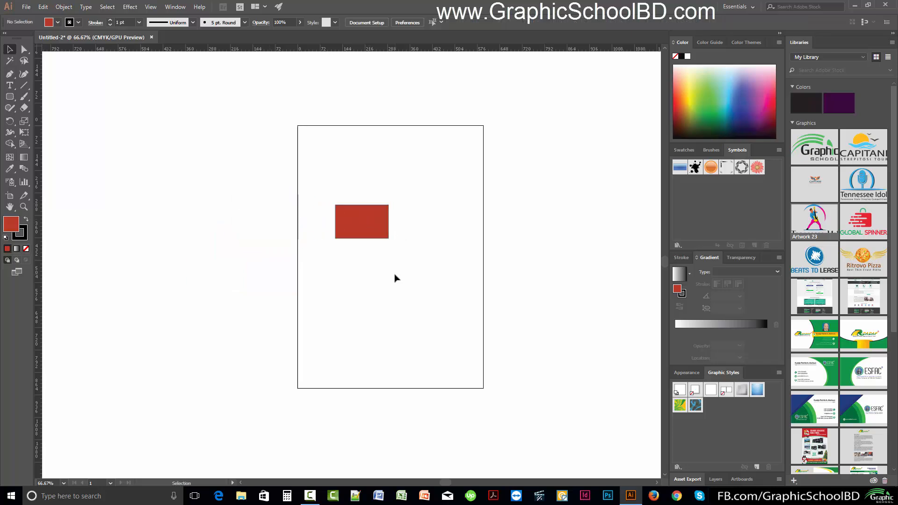
- Review the remaining User Interface preferences for tabs, high-PPI scaling and scroll buttons, and close the dialog
{"action": "key", "text": "ctrl+k"}
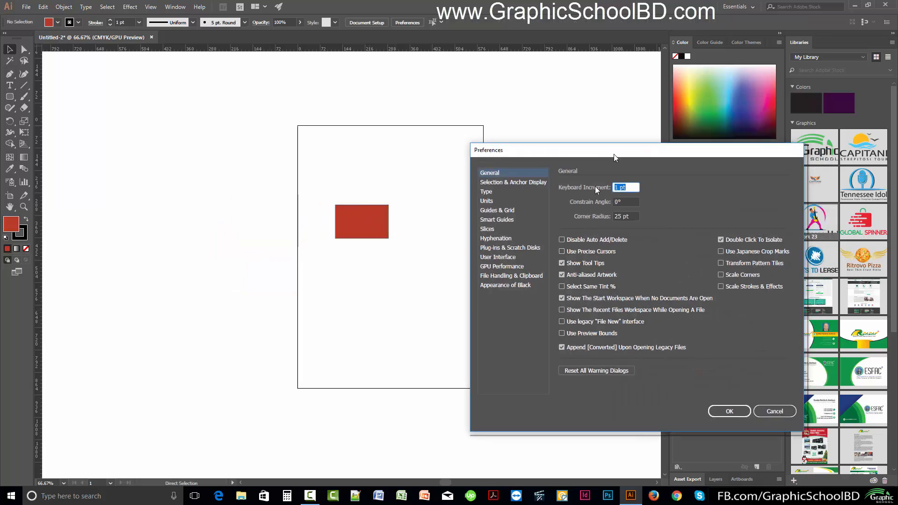
{"action": "left_click", "coordinate": [515, 256]}
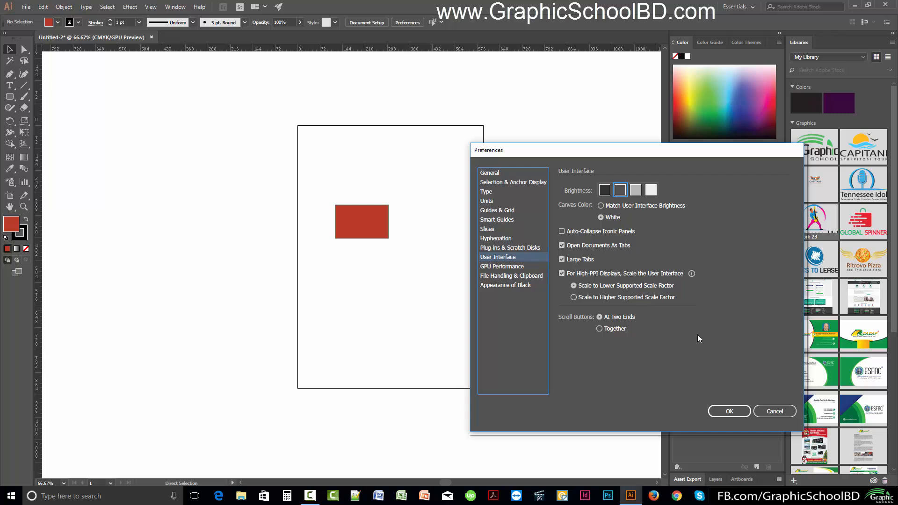
{"action": "left_click", "coordinate": [728, 409]}
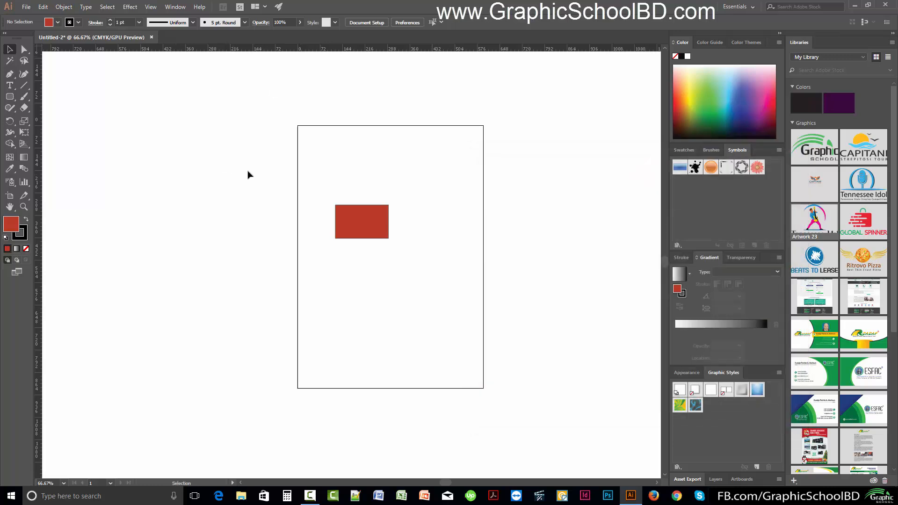
- Create a new print document from the Legal preset, 612 x 1008 pt, and switch back to the Untitled-2 document
{"action": "left_click", "coordinate": [24, 7]}
{"action": "left_click", "coordinate": [35, 17]}
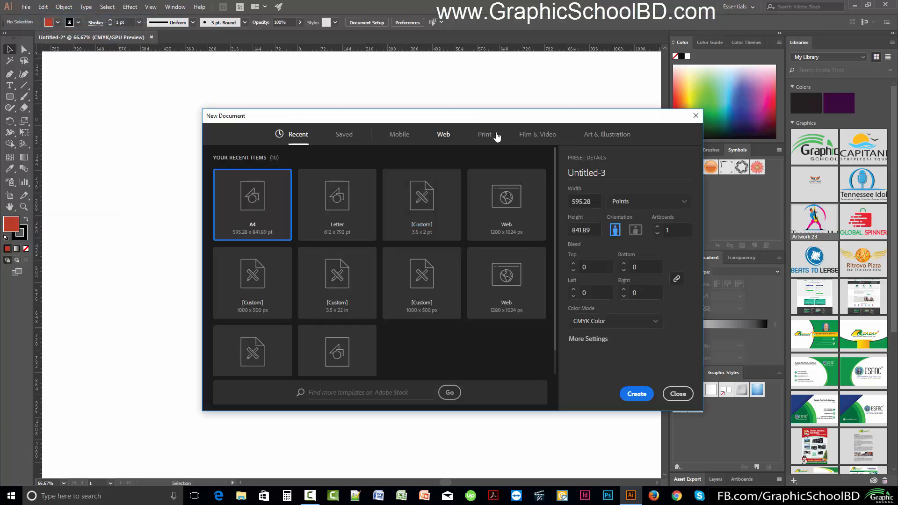
{"action": "left_click", "coordinate": [497, 136]}
{"action": "left_click", "coordinate": [421, 220]}
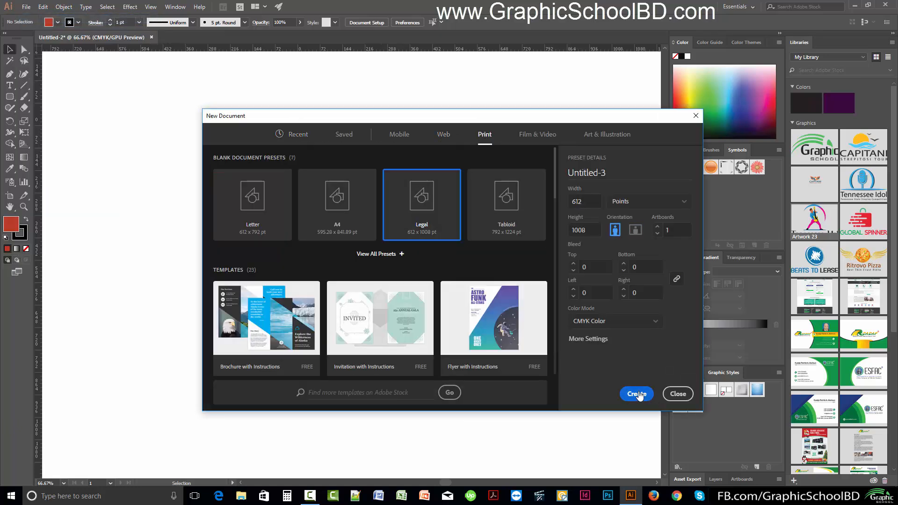
{"action": "left_click", "coordinate": [637, 394]}
{"action": "left_click", "coordinate": [110, 37]}
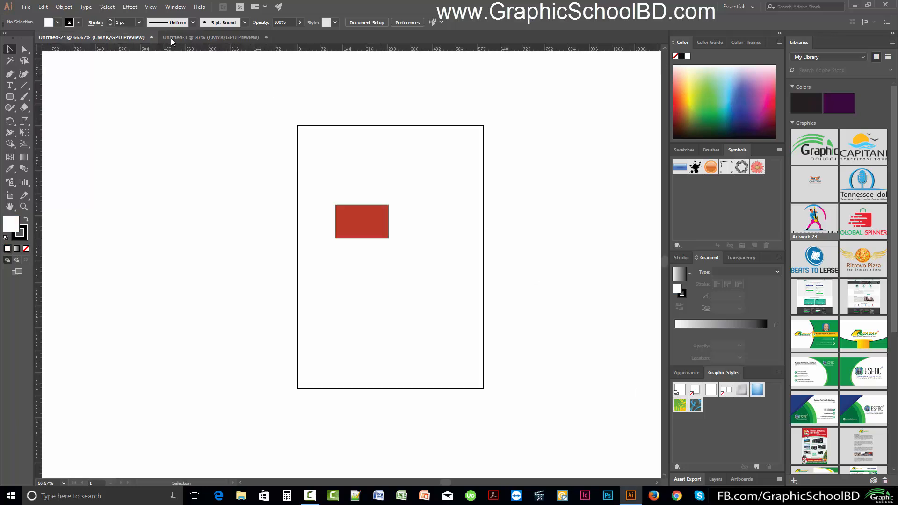
- Switch back and forth between the Untitled-2 and Untitled-3 document tabs
{"action": "left_click", "coordinate": [172, 39]}
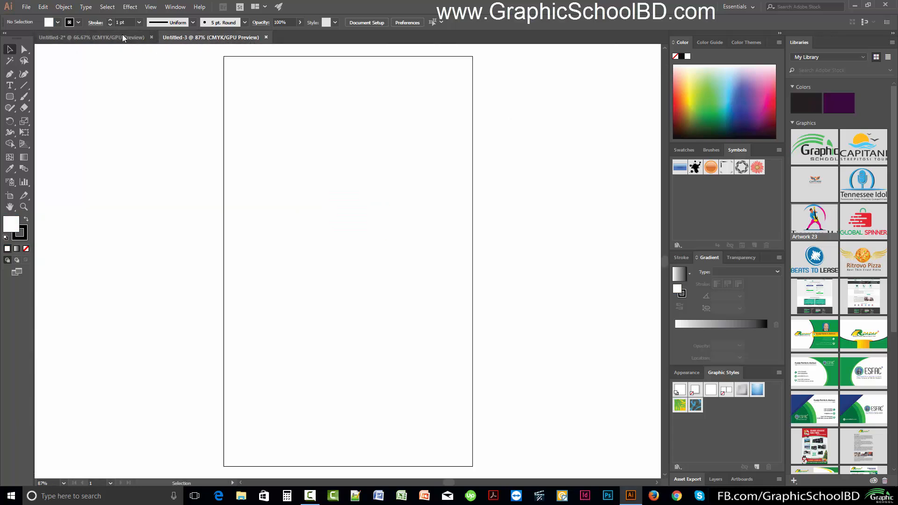
{"action": "left_click", "coordinate": [123, 37]}
{"action": "left_click", "coordinate": [181, 37]}
{"action": "left_click", "coordinate": [144, 37]}
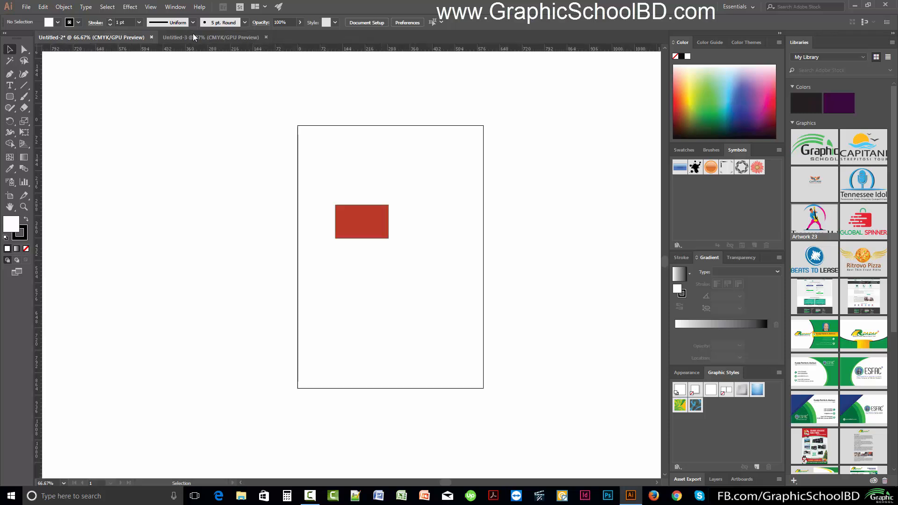
{"action": "left_click", "coordinate": [193, 36]}
{"action": "left_click", "coordinate": [148, 37]}
- Detach Untitled-3 and Untitled-2 into floating windows, and spread them apart with Untitled-3 above and left of Untitled-2
{"action": "mouse_move", "coordinate": [196, 35]}
{"action": "left_mouse_down"}
{"action": "mouse_move", "coordinate": [226, 86]}
{"action": "mouse_move", "coordinate": [199, 44]}
{"action": "mouse_move", "coordinate": [266, 200]}
{"action": "mouse_move", "coordinate": [189, 111]}
{"action": "mouse_move", "coordinate": [475, 328]}
{"action": "mouse_move", "coordinate": [272, 123]}
{"action": "mouse_move", "coordinate": [350, 250]}
{"action": "mouse_move", "coordinate": [256, 125]}
{"action": "mouse_move", "coordinate": [283, 120]}
{"action": "mouse_move", "coordinate": [331, 152]}
{"action": "mouse_move", "coordinate": [361, 156]}
{"action": "left_mouse_up"}
{"action": "left_click_drag", "start_coordinate": [113, 37], "coordinate": [216, 127]}
{"action": "left_click_drag", "start_coordinate": [124, 120], "coordinate": [392, 228]}
{"action": "left_click_drag", "start_coordinate": [334, 152], "coordinate": [235, 90]}
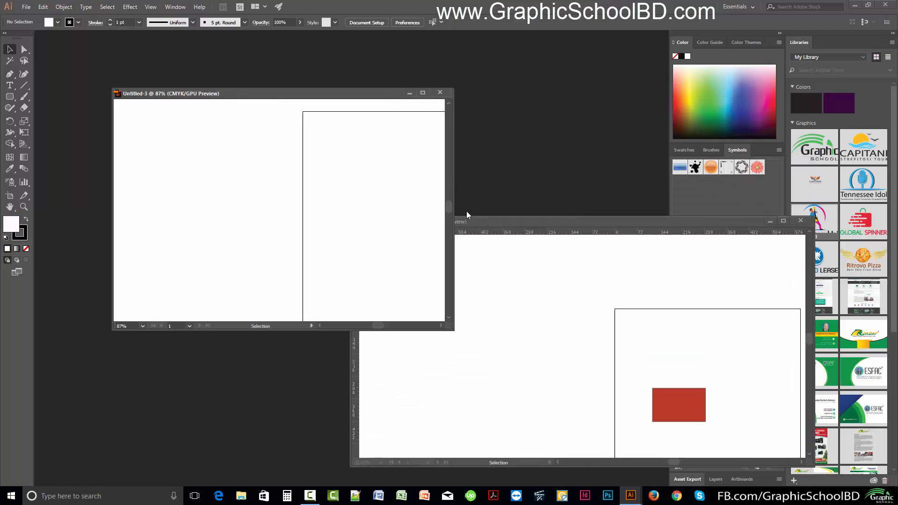
{"action": "left_click_drag", "start_coordinate": [468, 221], "coordinate": [413, 214]}
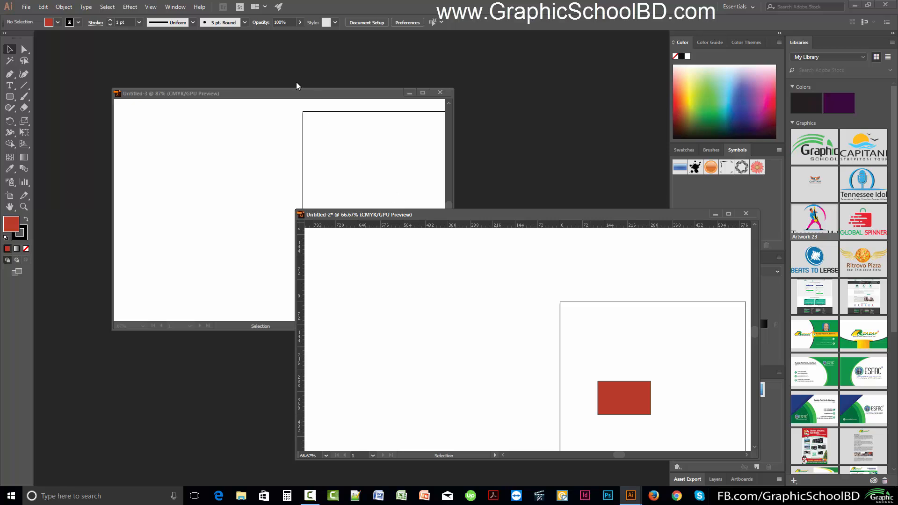
{"action": "left_click_drag", "start_coordinate": [291, 94], "coordinate": [274, 79]}
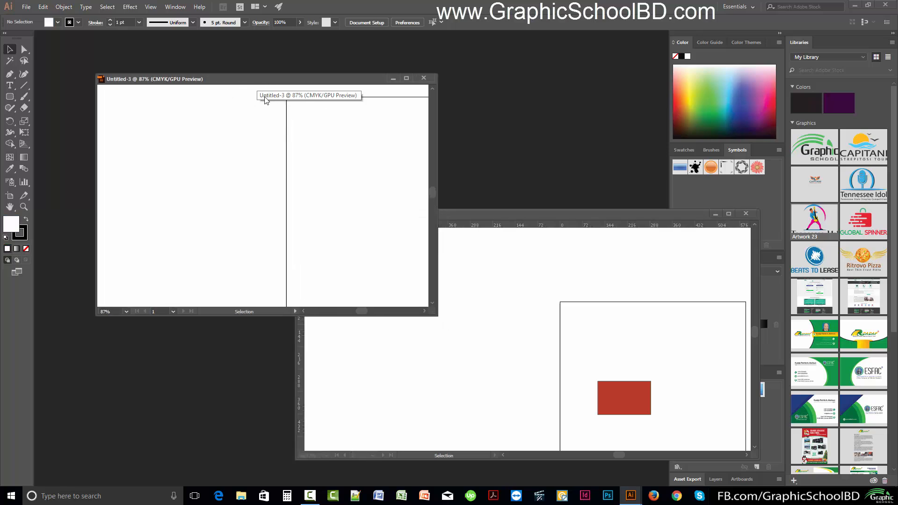
- Hide all panels and show them again, and activate the Direct Selection tool
{"action": "key", "text": "Tab"}
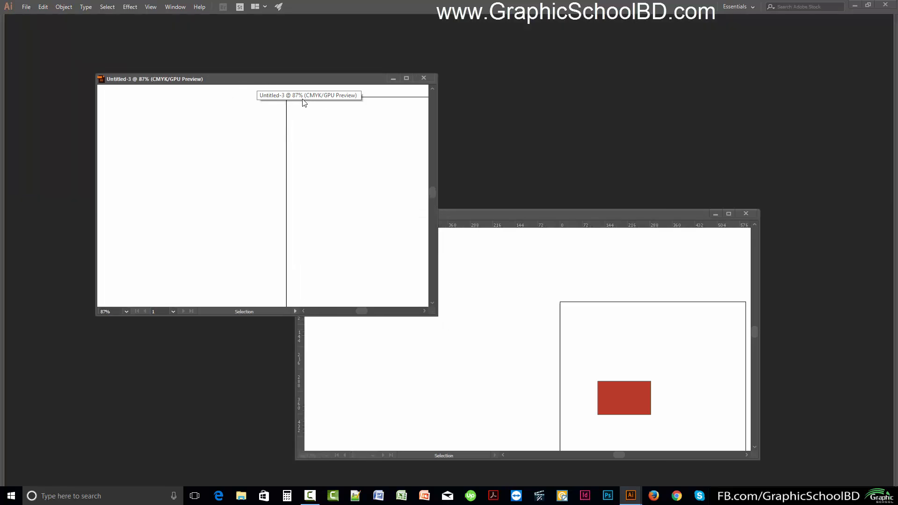
{"action": "key", "text": "Tab"}
{"action": "key", "text": "a"}
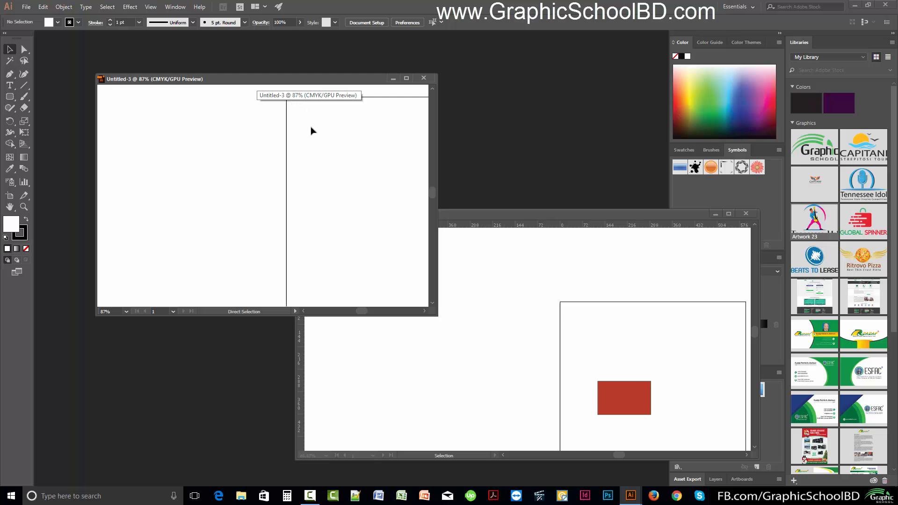
- Cycle repeatedly between the floating Untitled-2 and Untitled-3 windows to compare which one is active
{"action": "key", "text": "ctrl+Tab"}
{"action": "key", "text": "ctrl+Tab"}
{"action": "key", "text": "ctrl+Tab"}
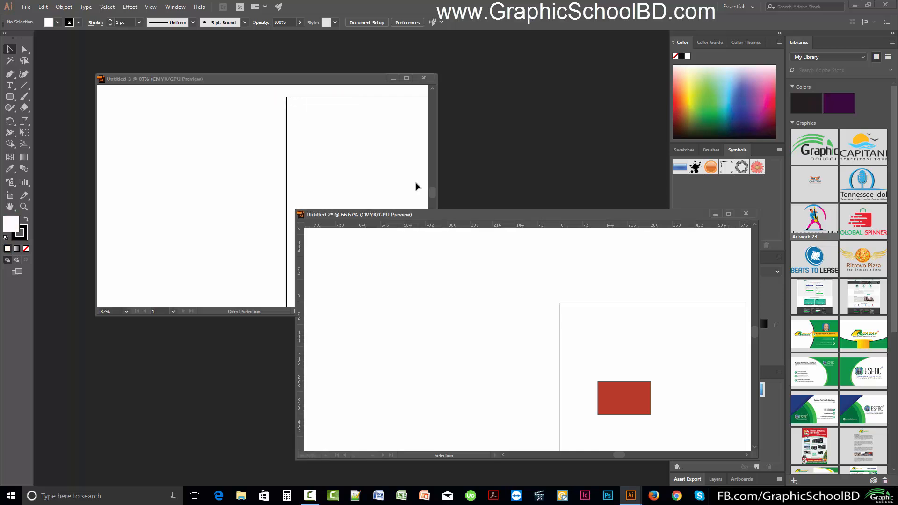
{"action": "key", "text": "ctrl+Tab"}
{"action": "key", "text": "ctrl+Tab"}
{"action": "key", "text": "ctrl+Tab"}
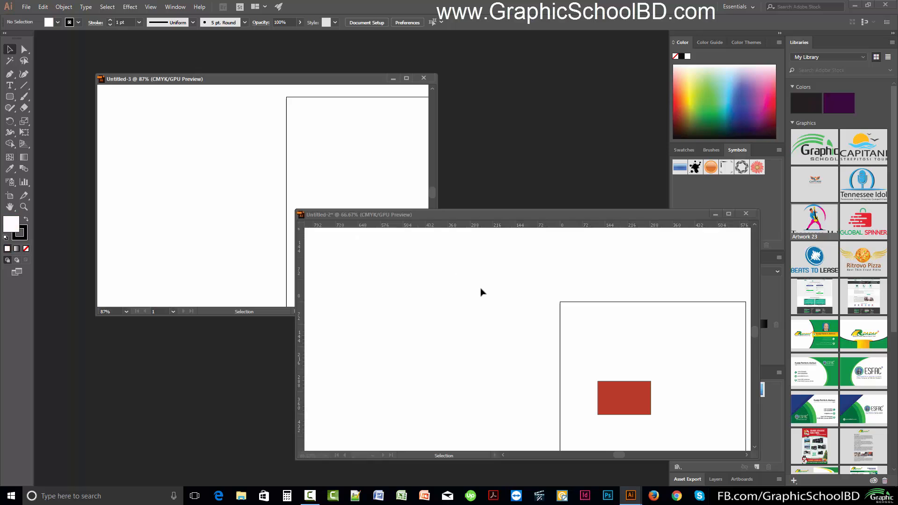
{"action": "key", "text": "ctrl+Tab"}
{"action": "key", "text": "ctrl+Tab"}
{"action": "key", "text": "ctrl+Tab"}
{"action": "key", "text": "ctrl+Tab"}
{"action": "key", "text": "ctrl+Tab"}
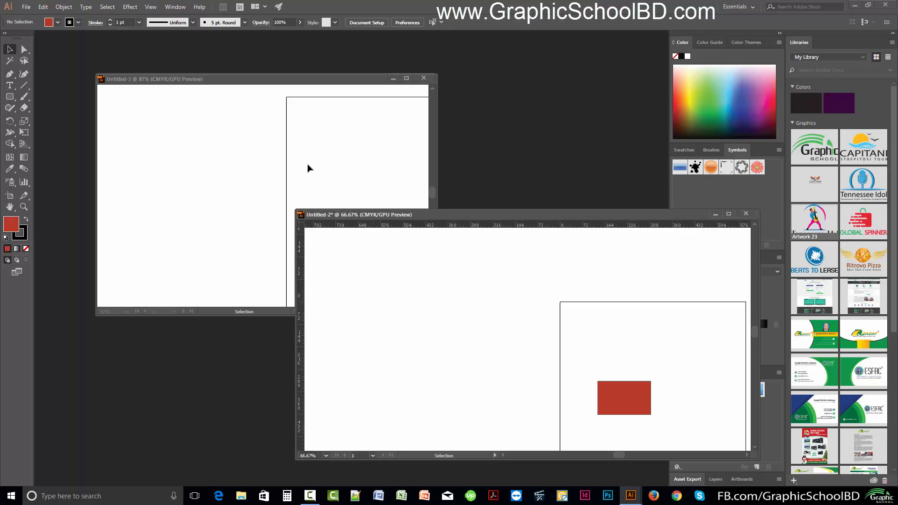
{"action": "key", "text": "ctrl+Tab"}
{"action": "key", "text": "ctrl+Tab"}
{"action": "key", "text": "ctrl+Tab"}
{"action": "key", "text": "ctrl+Tab"}
{"action": "key", "text": "ctrl+Tab"}
{"action": "key", "text": "ctrl+Tab"}
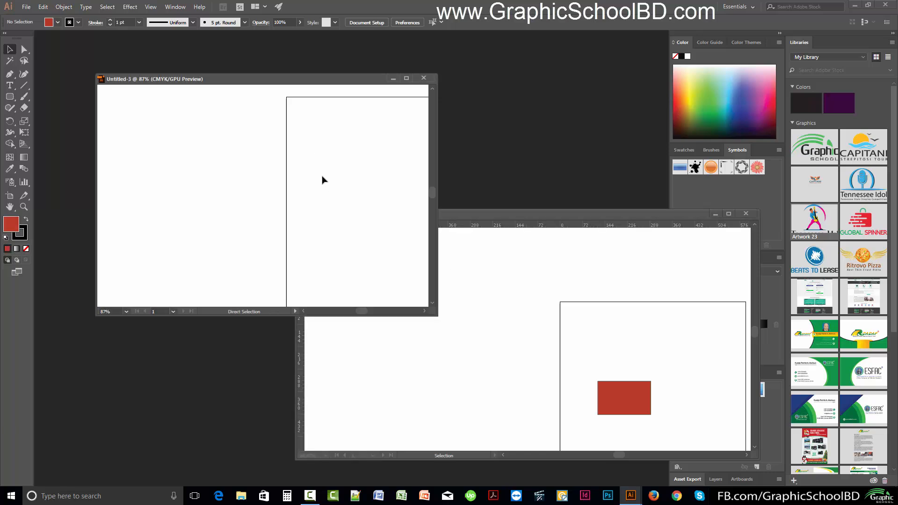
{"action": "key", "text": "ctrl+Tab"}
{"action": "key", "text": "ctrl+Tab"}
{"action": "key", "text": "ctrl+Tab"}
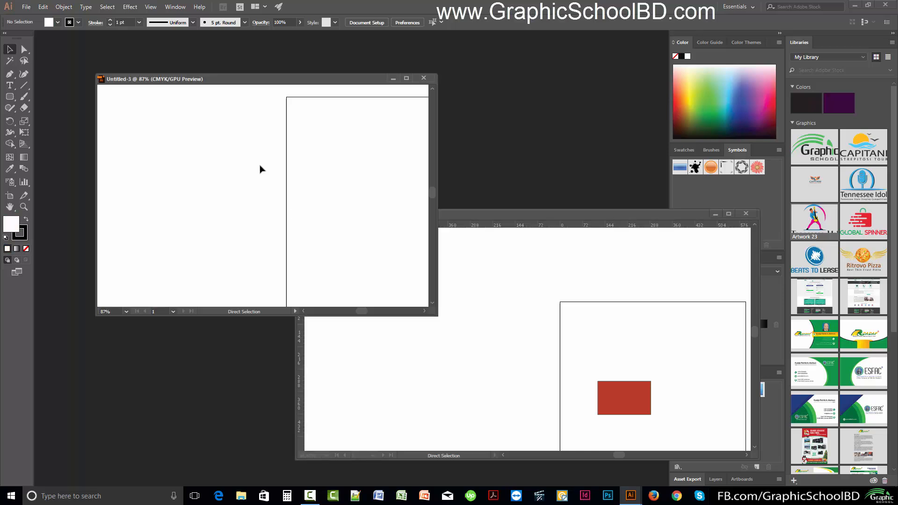
{"action": "key", "text": "ctrl+Tab"}
{"action": "key", "text": "ctrl+Tab"}
{"action": "key", "text": "ctrl+Tab"}
{"action": "key", "text": "ctrl+Tab"}
{"action": "key", "text": "ctrl+Tab"}
{"action": "key", "text": "ctrl+Tab"}
- Close the floating Untitled-3 document and dock the Untitled-2 window back as a tab
{"action": "mouse_move", "coordinate": [318, 84]}
{"action": "left_mouse_down"}
{"action": "mouse_move", "coordinate": [303, 79]}
{"action": "mouse_move", "coordinate": [317, 81]}
{"action": "left_mouse_up"}
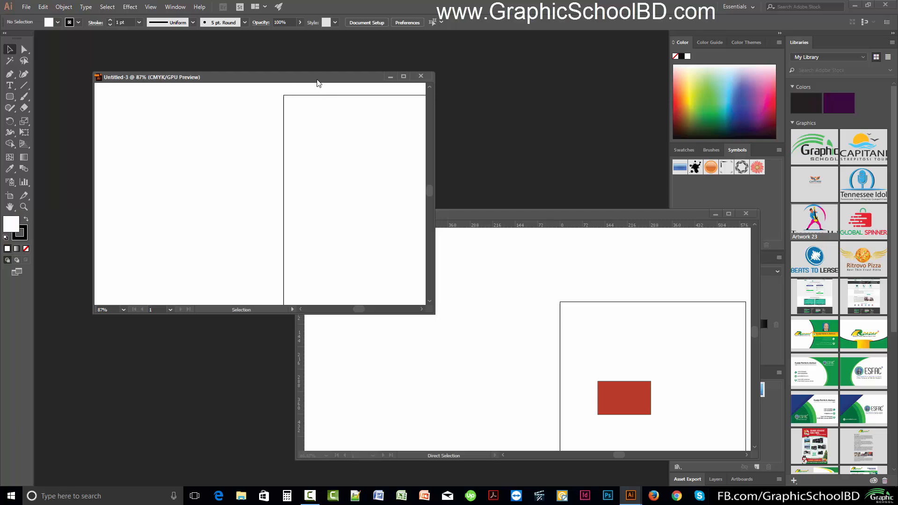
{"action": "left_click", "coordinate": [421, 77]}
{"action": "left_click_drag", "start_coordinate": [500, 213], "coordinate": [259, 35]}
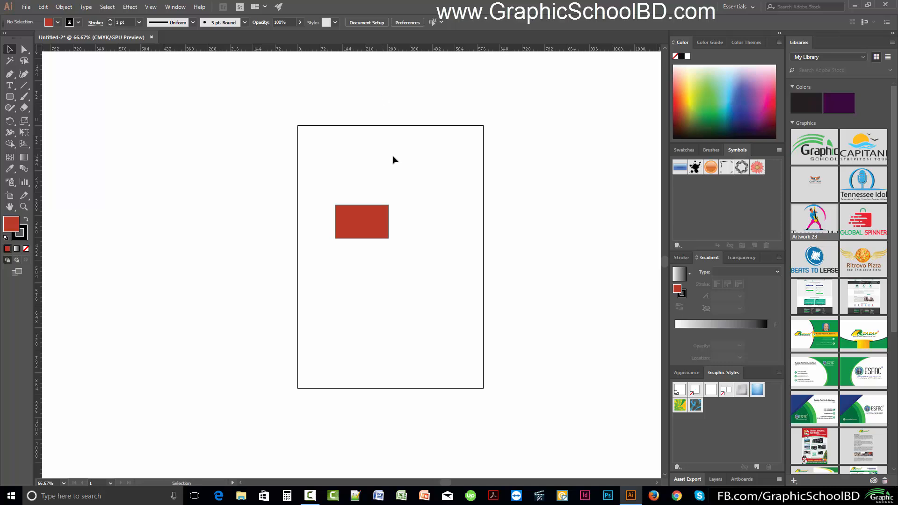
- Disable Open Documents As Tabs in the User Interface preferences and apply the change
{"action": "key", "text": "ctrl+k"}
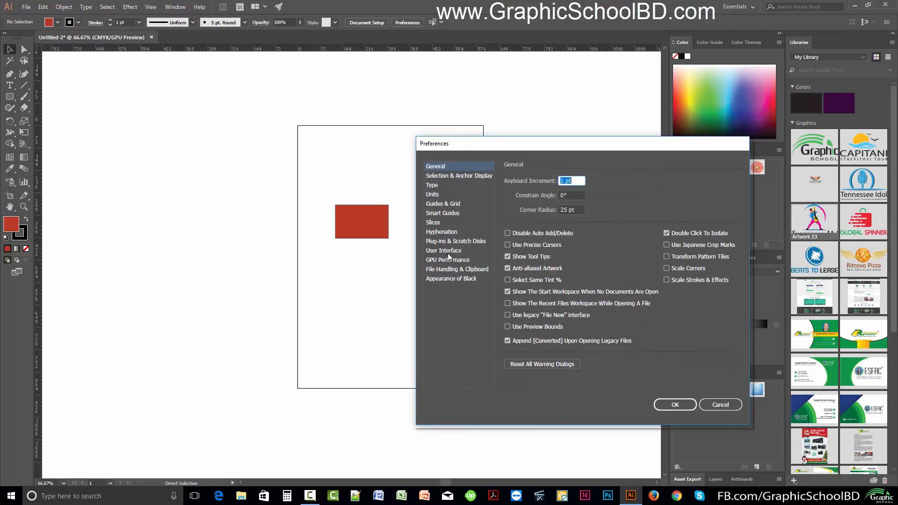
{"action": "left_click", "coordinate": [444, 252]}
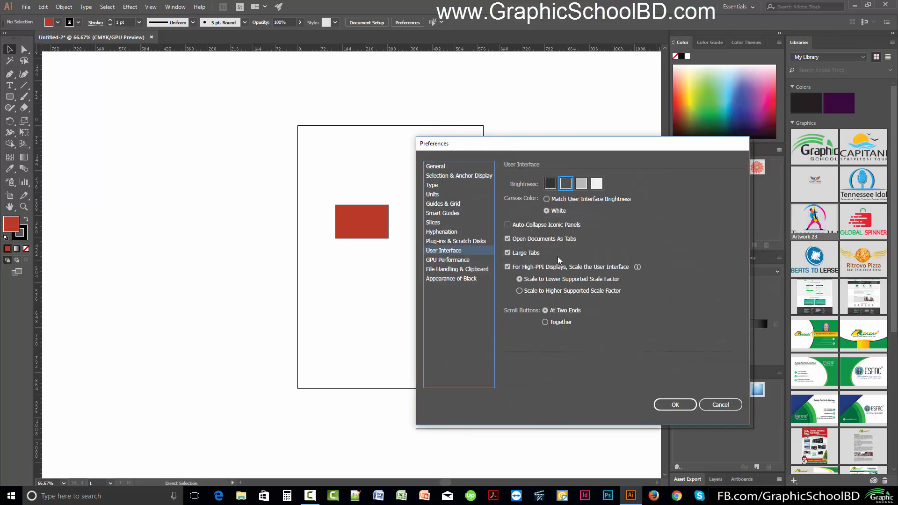
{"action": "left_click", "coordinate": [537, 239]}
{"action": "key", "text": "Return"}
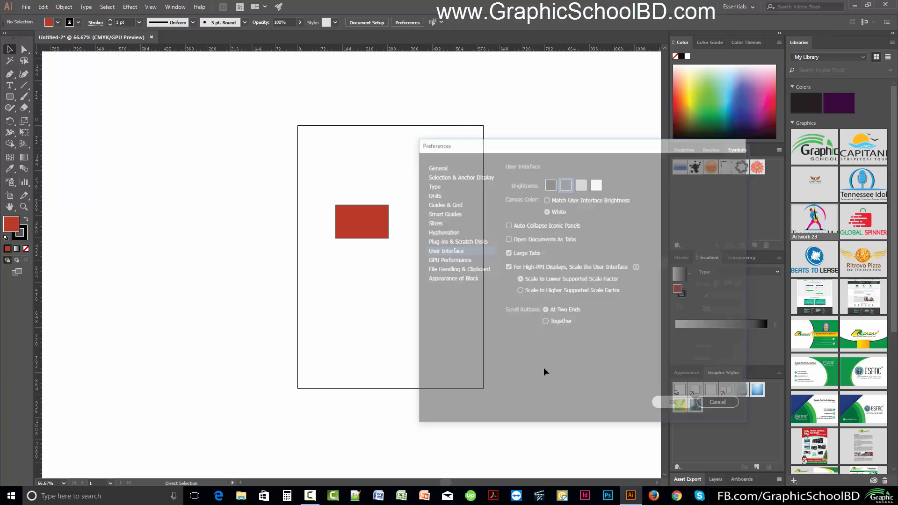
- Create a new print document from the A4 preset, 595.28 x 841.89 pt
{"action": "left_click", "coordinate": [26, 6]}
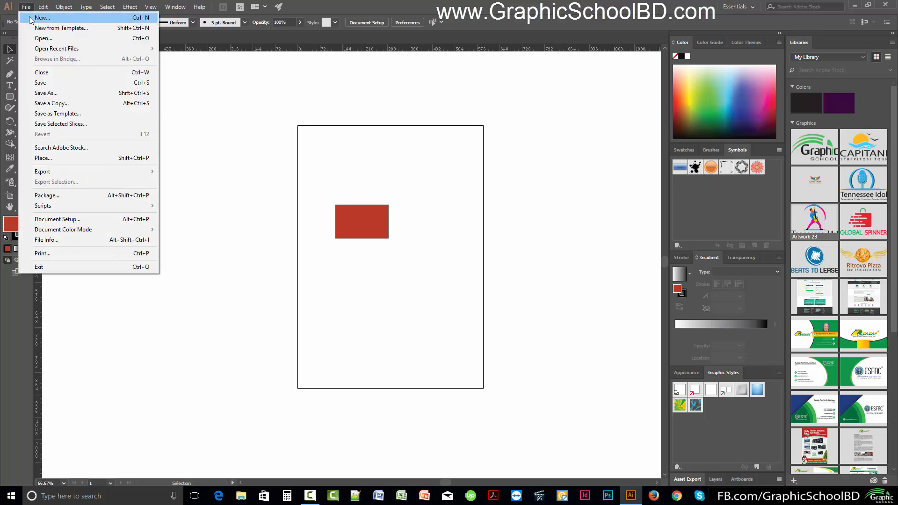
{"action": "left_click", "coordinate": [29, 17]}
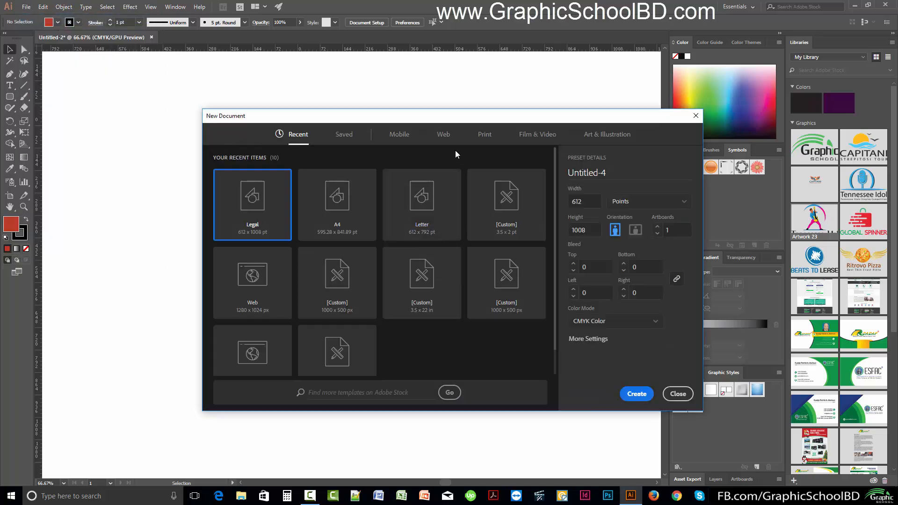
{"action": "left_click", "coordinate": [483, 134]}
{"action": "left_click", "coordinate": [340, 218]}
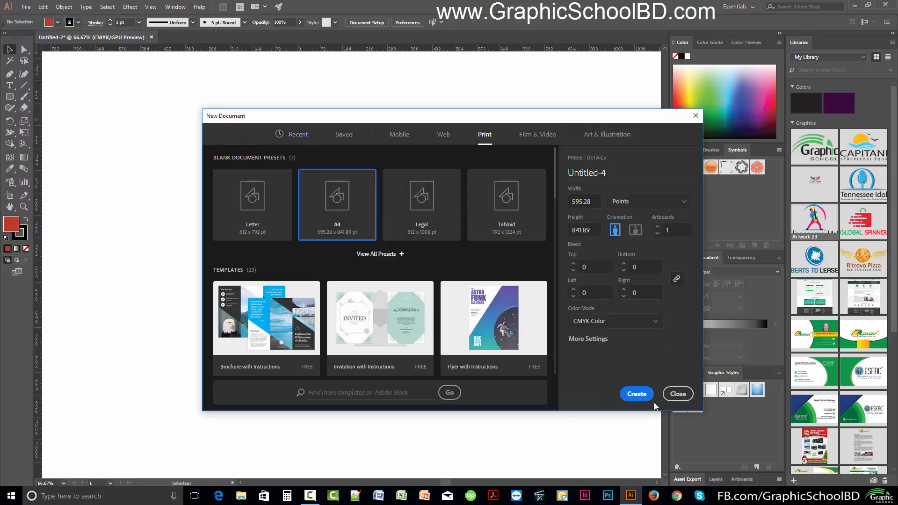
{"action": "left_click", "coordinate": [637, 394]}
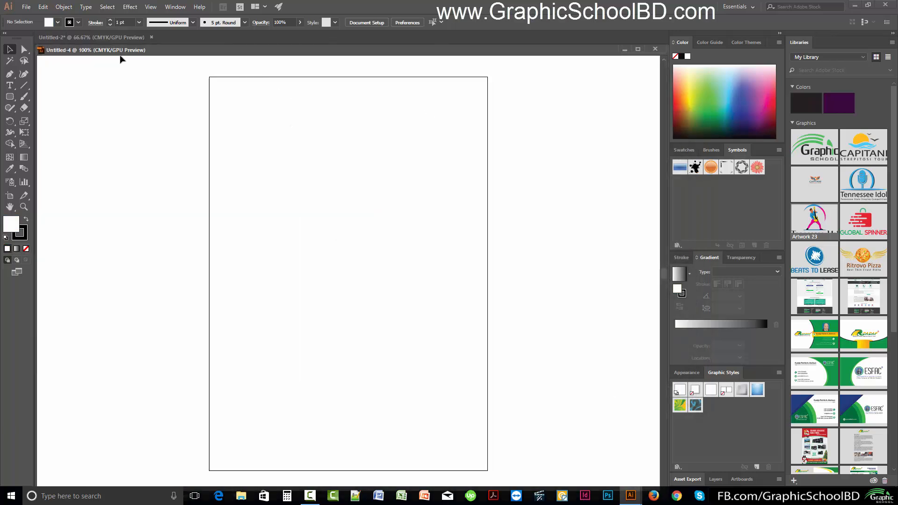
- Shrink and move the floating A4 document window over the docked Untitled-2 document, and close it
{"action": "left_click_drag", "start_coordinate": [117, 56], "coordinate": [294, 115]}
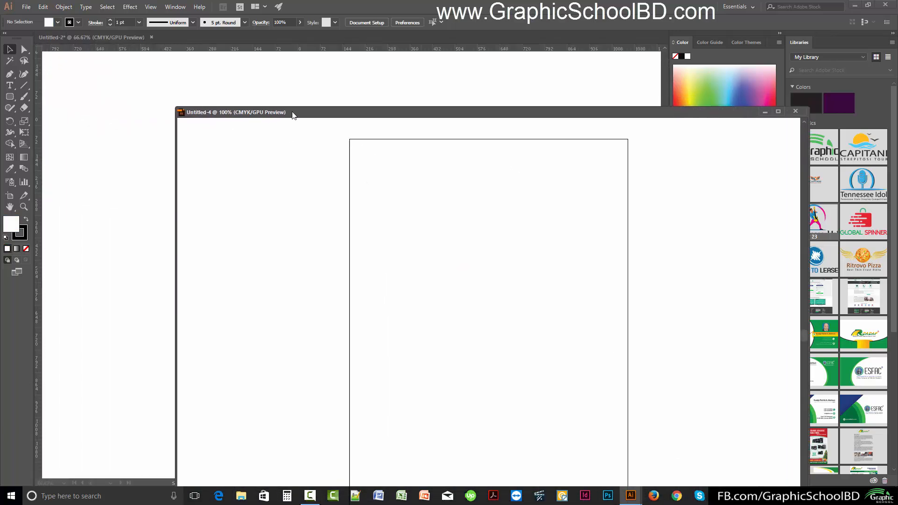
{"action": "left_click_drag", "start_coordinate": [176, 107], "coordinate": [469, 299]}
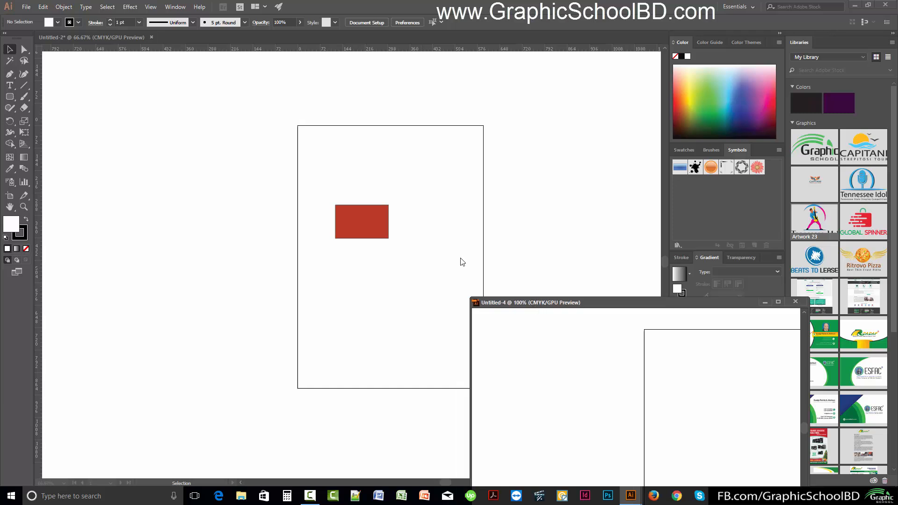
{"action": "left_click_drag", "start_coordinate": [563, 305], "coordinate": [341, 153]}
{"action": "left_click", "coordinate": [572, 151]}
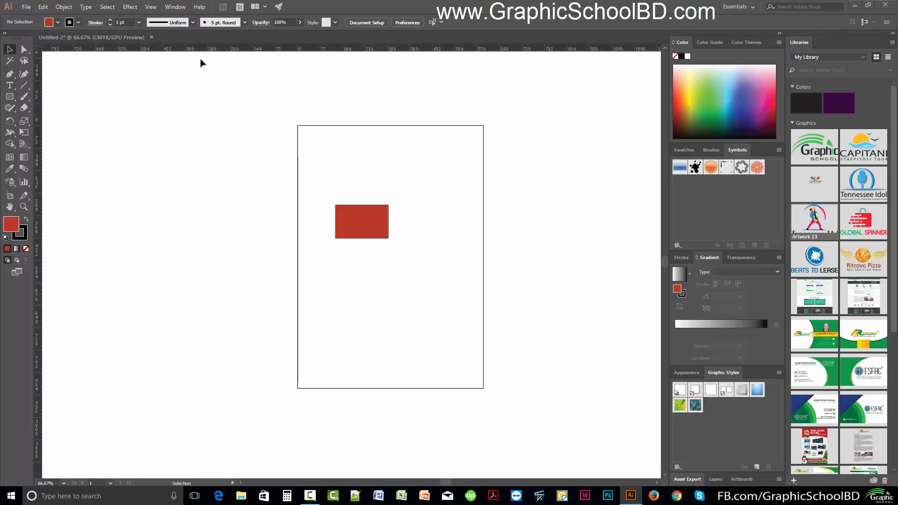
- Create a new document from a Web preset, then move its floating window lower and close it
{"action": "left_click", "coordinate": [26, 6]}
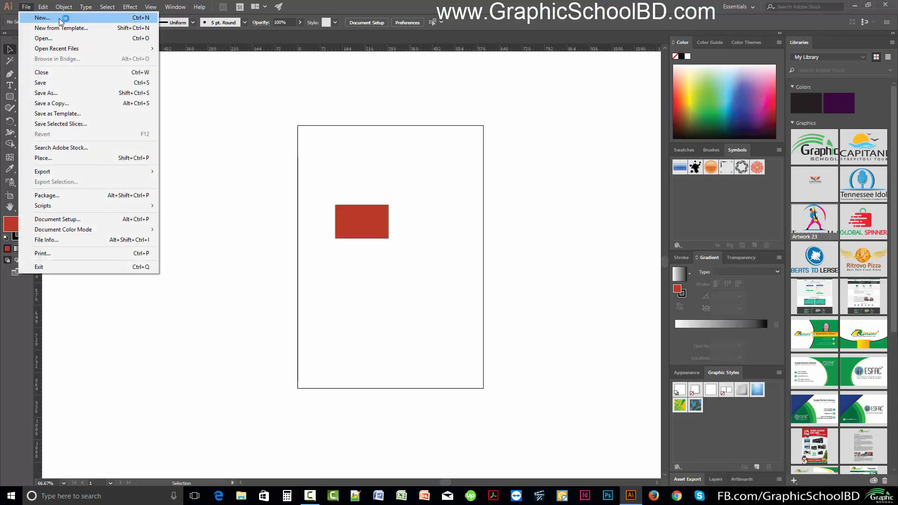
{"action": "left_click", "coordinate": [60, 17]}
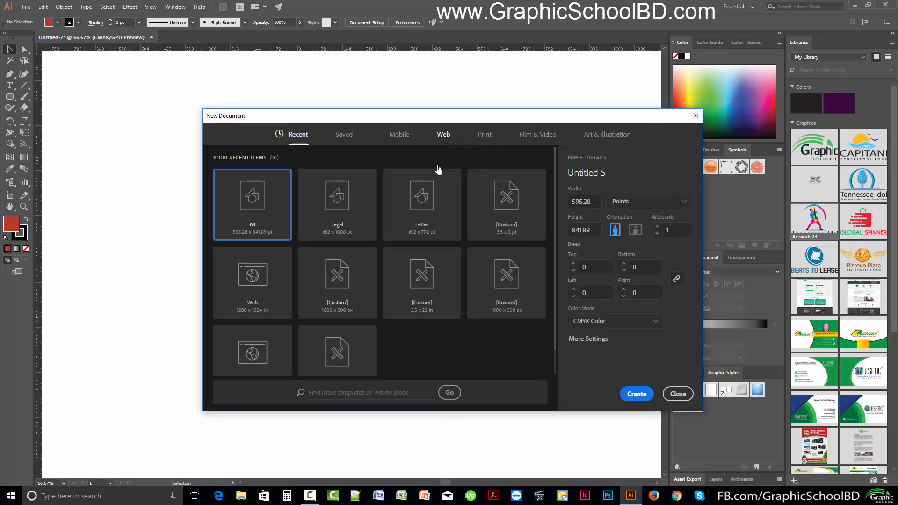
{"action": "left_click", "coordinate": [442, 136]}
{"action": "left_click", "coordinate": [411, 196]}
{"action": "left_click", "coordinate": [636, 394]}
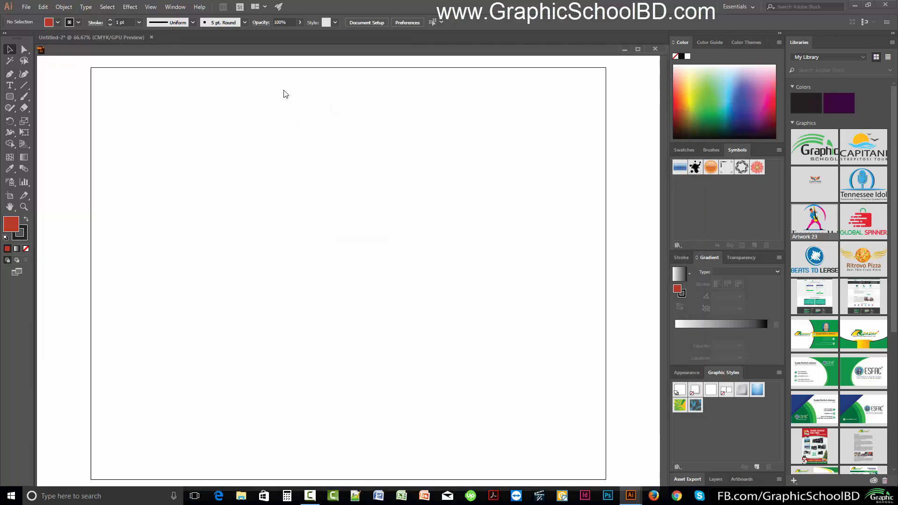
{"action": "left_click_drag", "start_coordinate": [550, 62], "coordinate": [591, 134]}
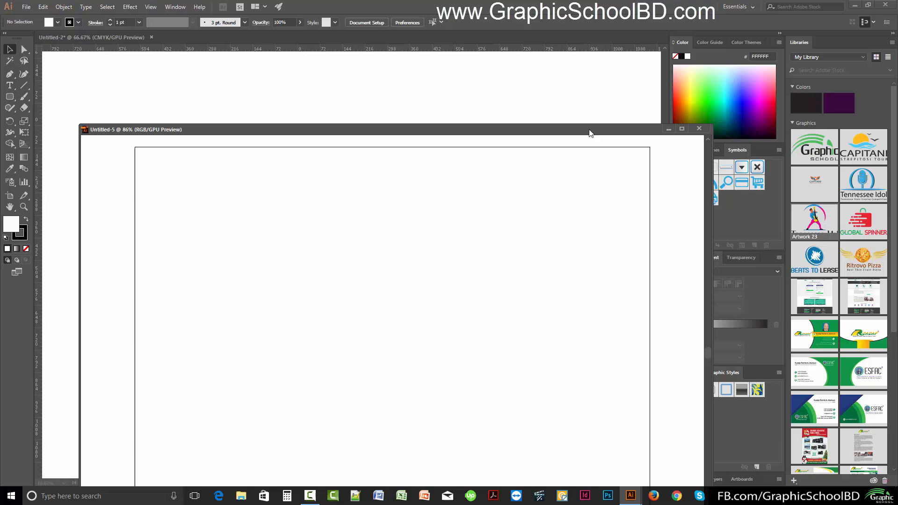
{"action": "left_click", "coordinate": [699, 129]}
- Enable Open Documents As Tabs in the User Interface preferences
{"action": "key", "text": "ctrl+k"}
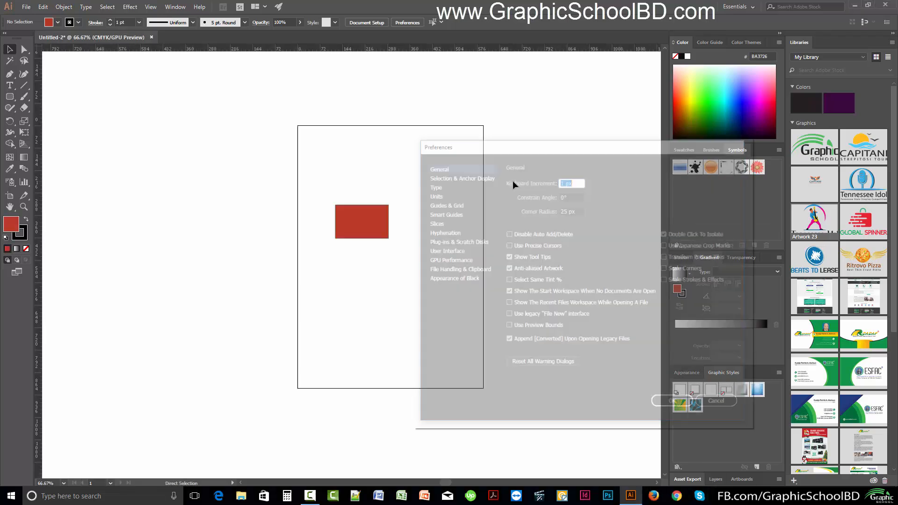
{"action": "left_click", "coordinate": [454, 249]}
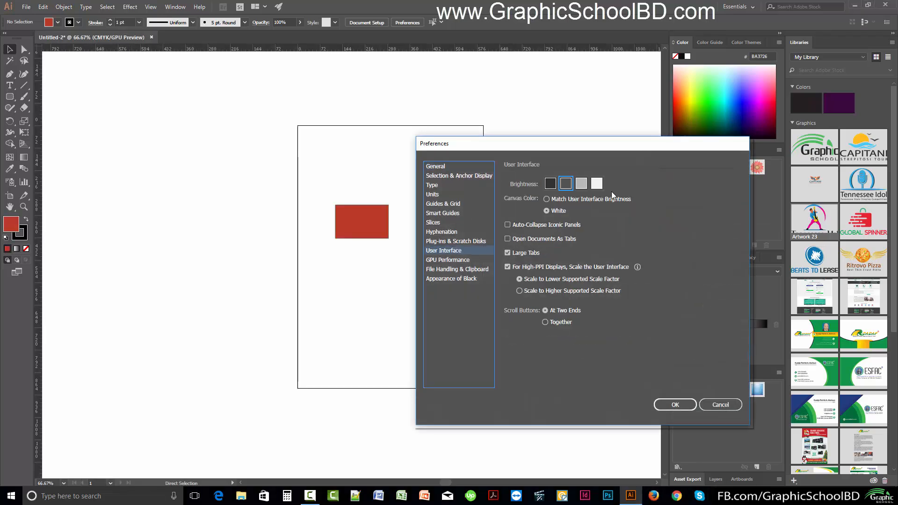
{"action": "left_click", "coordinate": [518, 240]}
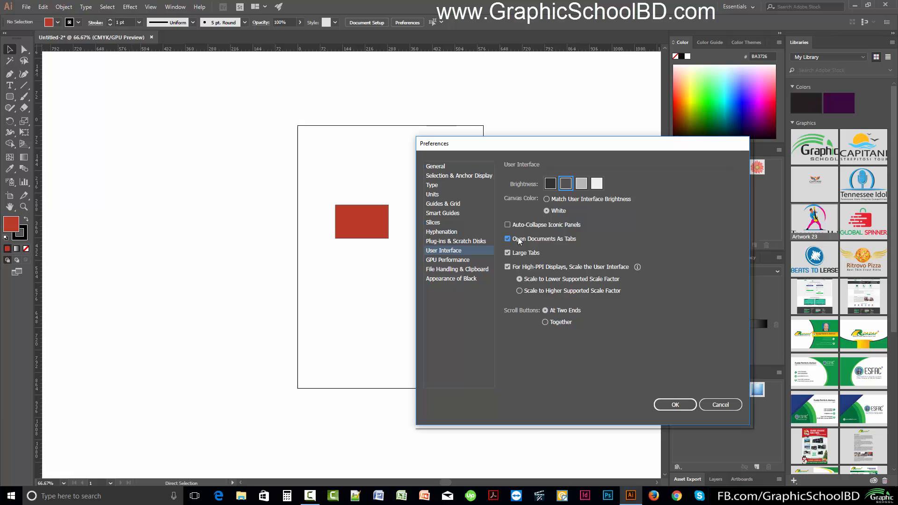
- Review the GPU Performance, File Handling & Clipboard, Appearance of Black, Units, Type and Selection & Anchor Display preferences, and apply the dialog
{"action": "left_click", "coordinate": [475, 260]}
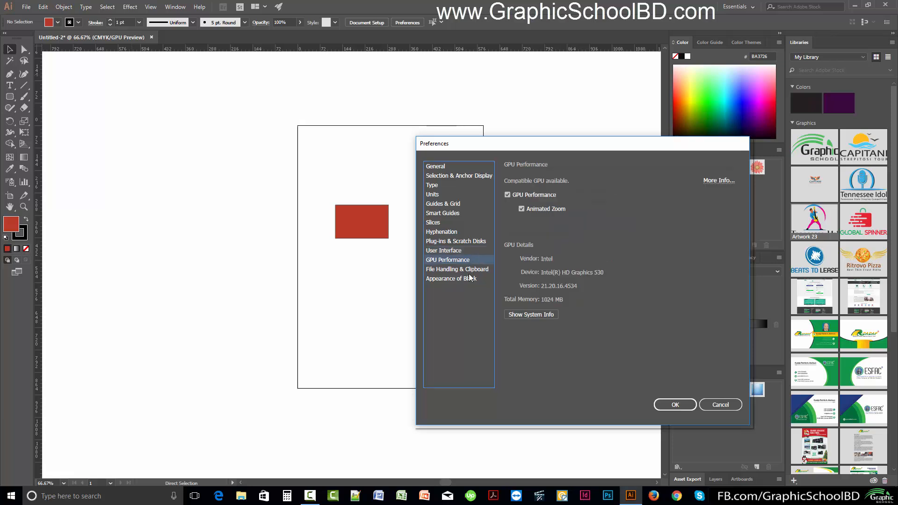
{"action": "left_click", "coordinate": [469, 270]}
{"action": "left_click", "coordinate": [466, 280]}
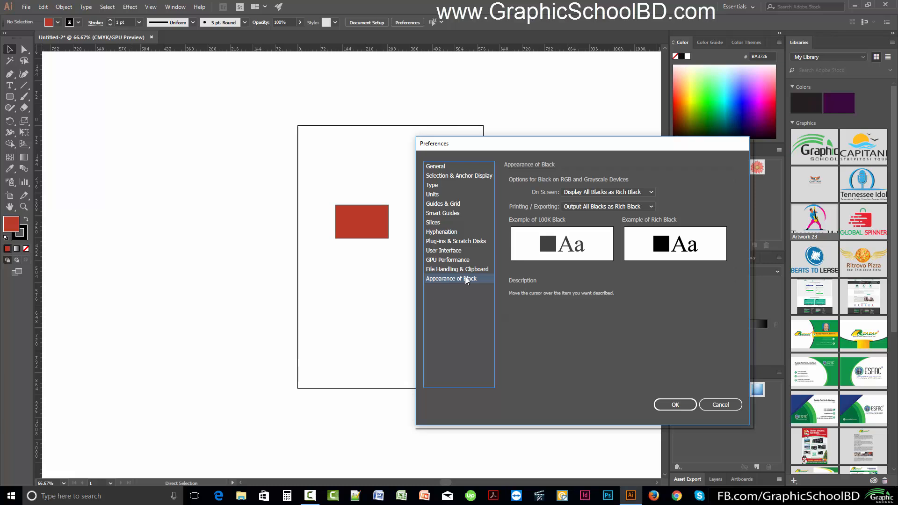
{"action": "left_click", "coordinate": [454, 194]}
{"action": "left_click", "coordinate": [442, 186]}
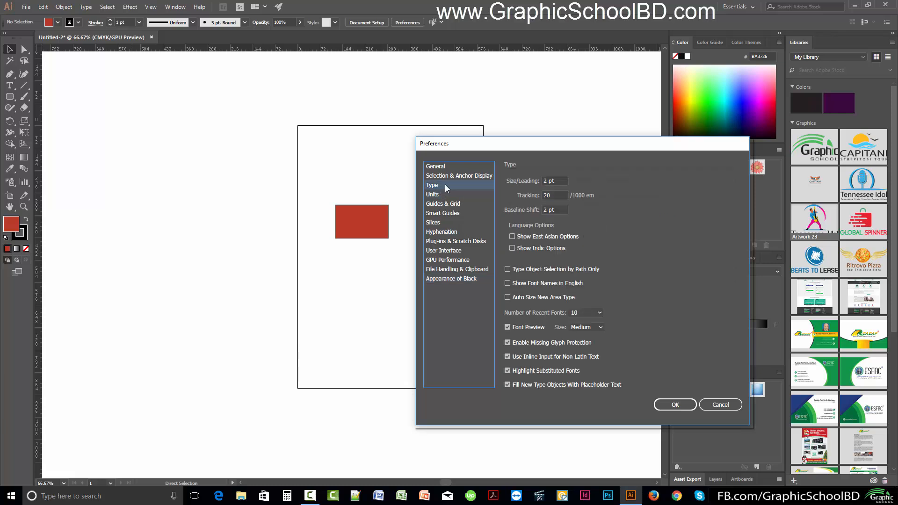
{"action": "left_click", "coordinate": [456, 177]}
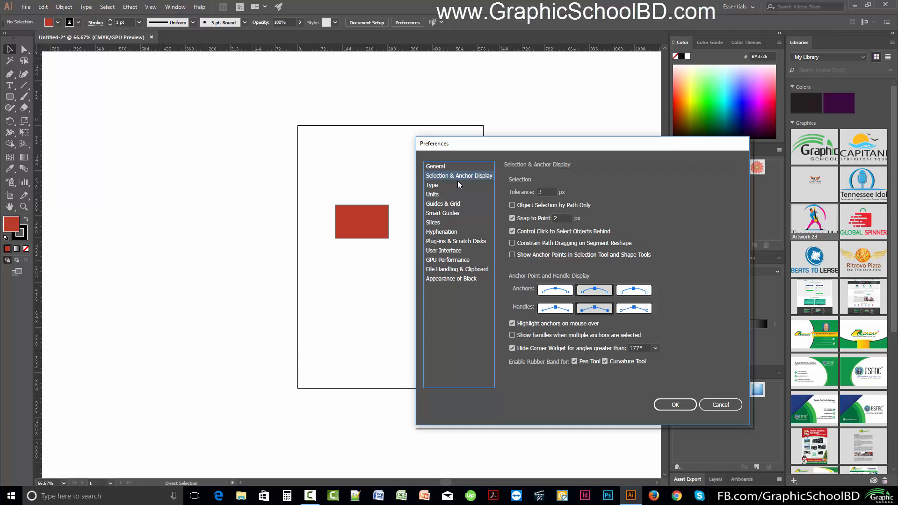
{"action": "left_click", "coordinate": [446, 185]}
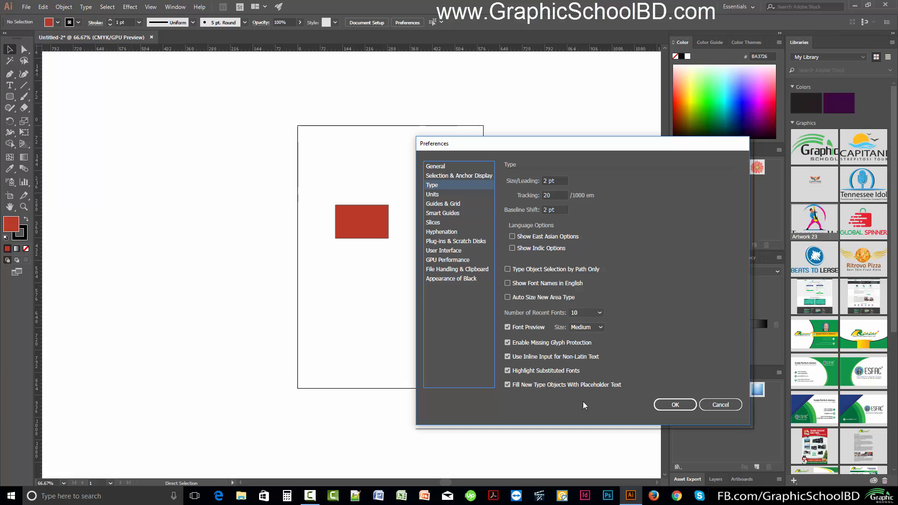
{"action": "left_click", "coordinate": [686, 406]}
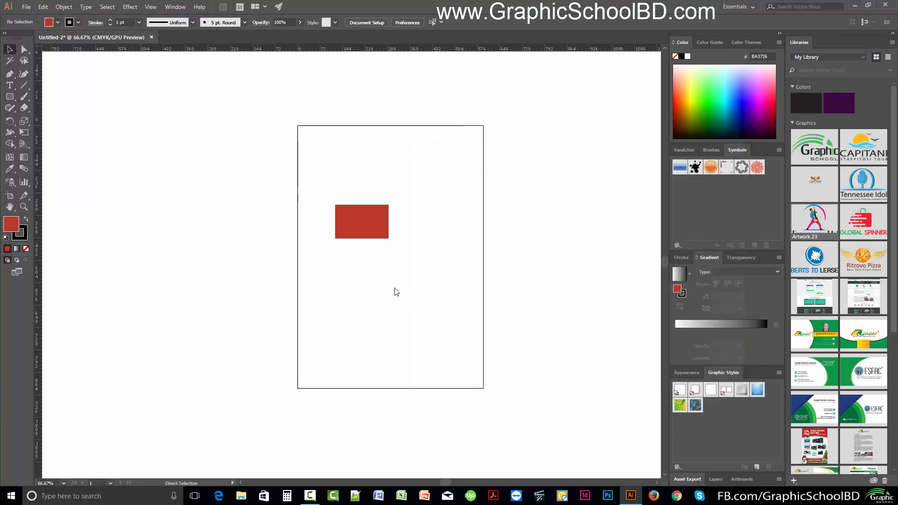
{"action": "key", "text": "ctrl+1"}
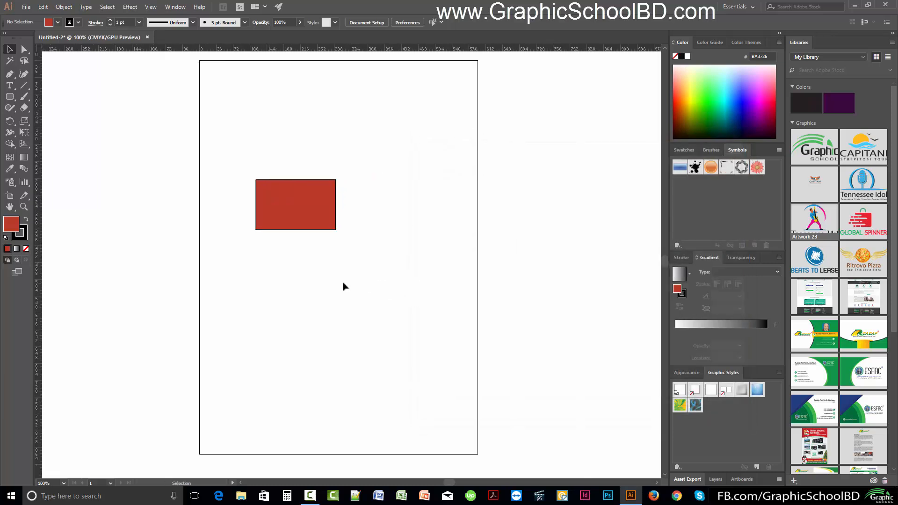